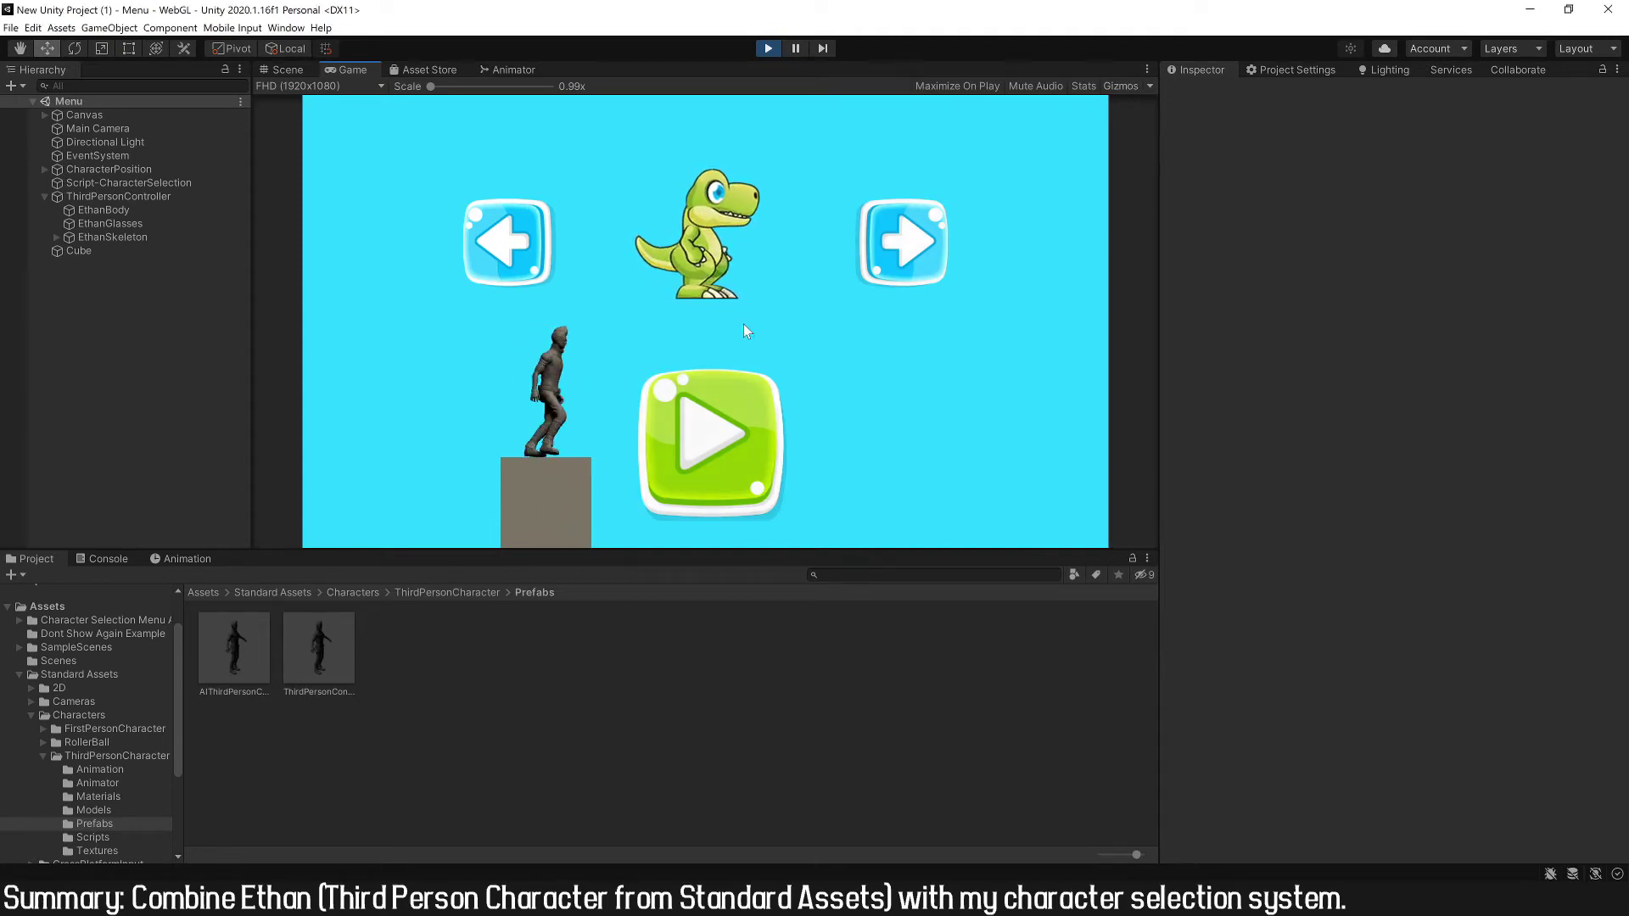
# - Cycle forward and back through the selectable characters in the running character selection menu
pyautogui.click(921, 248)
pyautogui.click(921, 246)
pyautogui.click(921, 246)
pyautogui.click(522, 246)
pyautogui.click(524, 246)
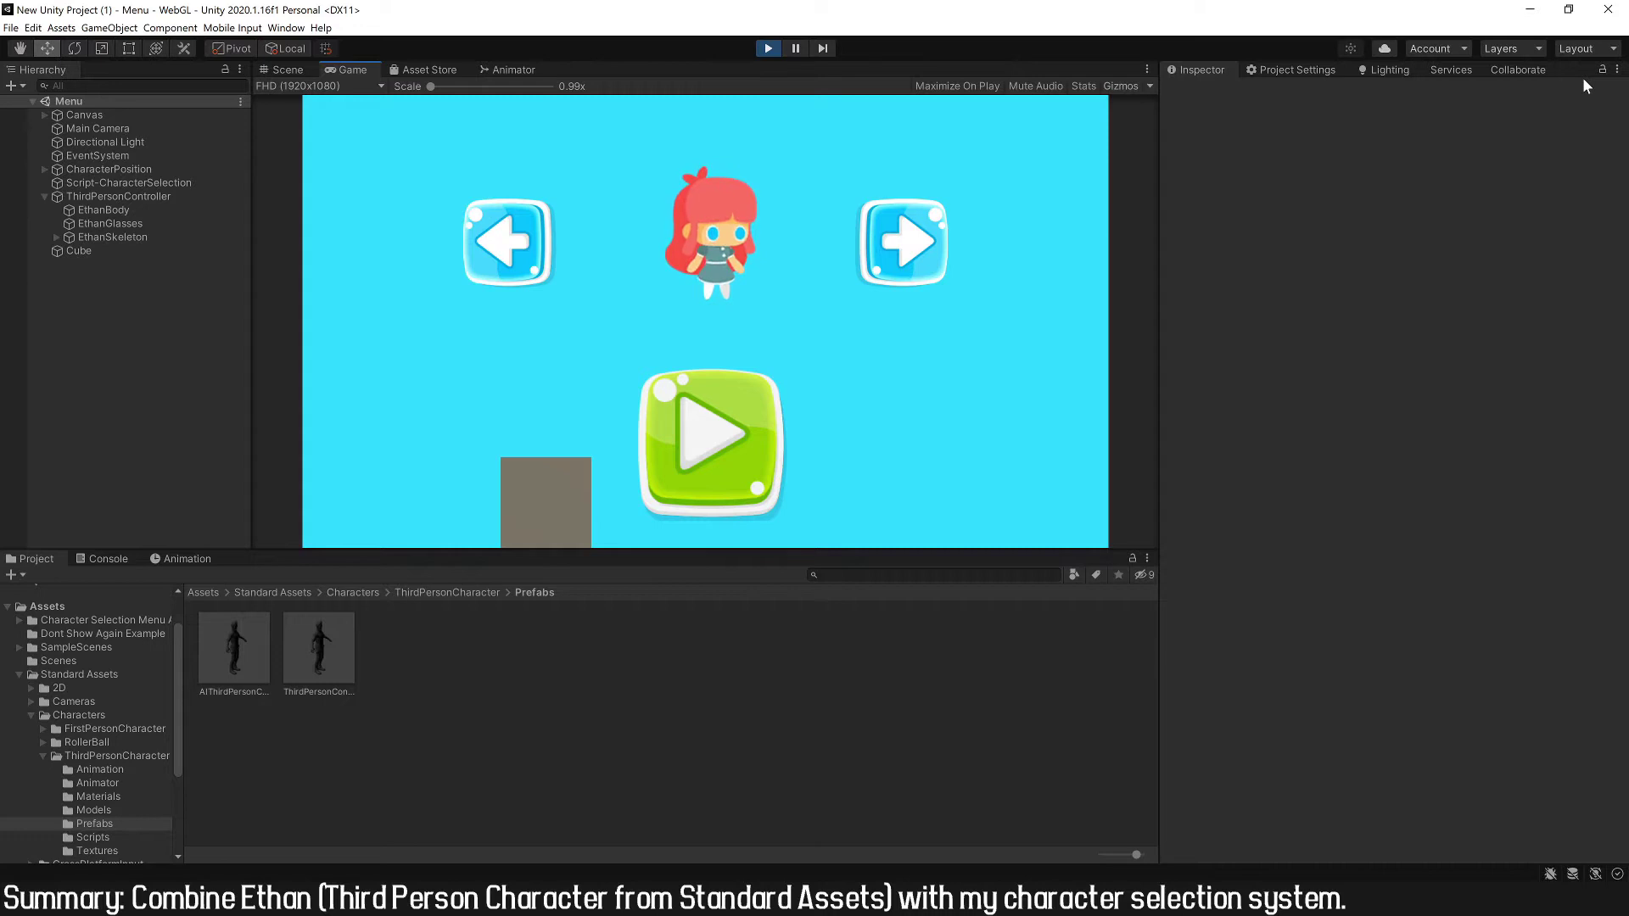
pyautogui.click(911, 253)
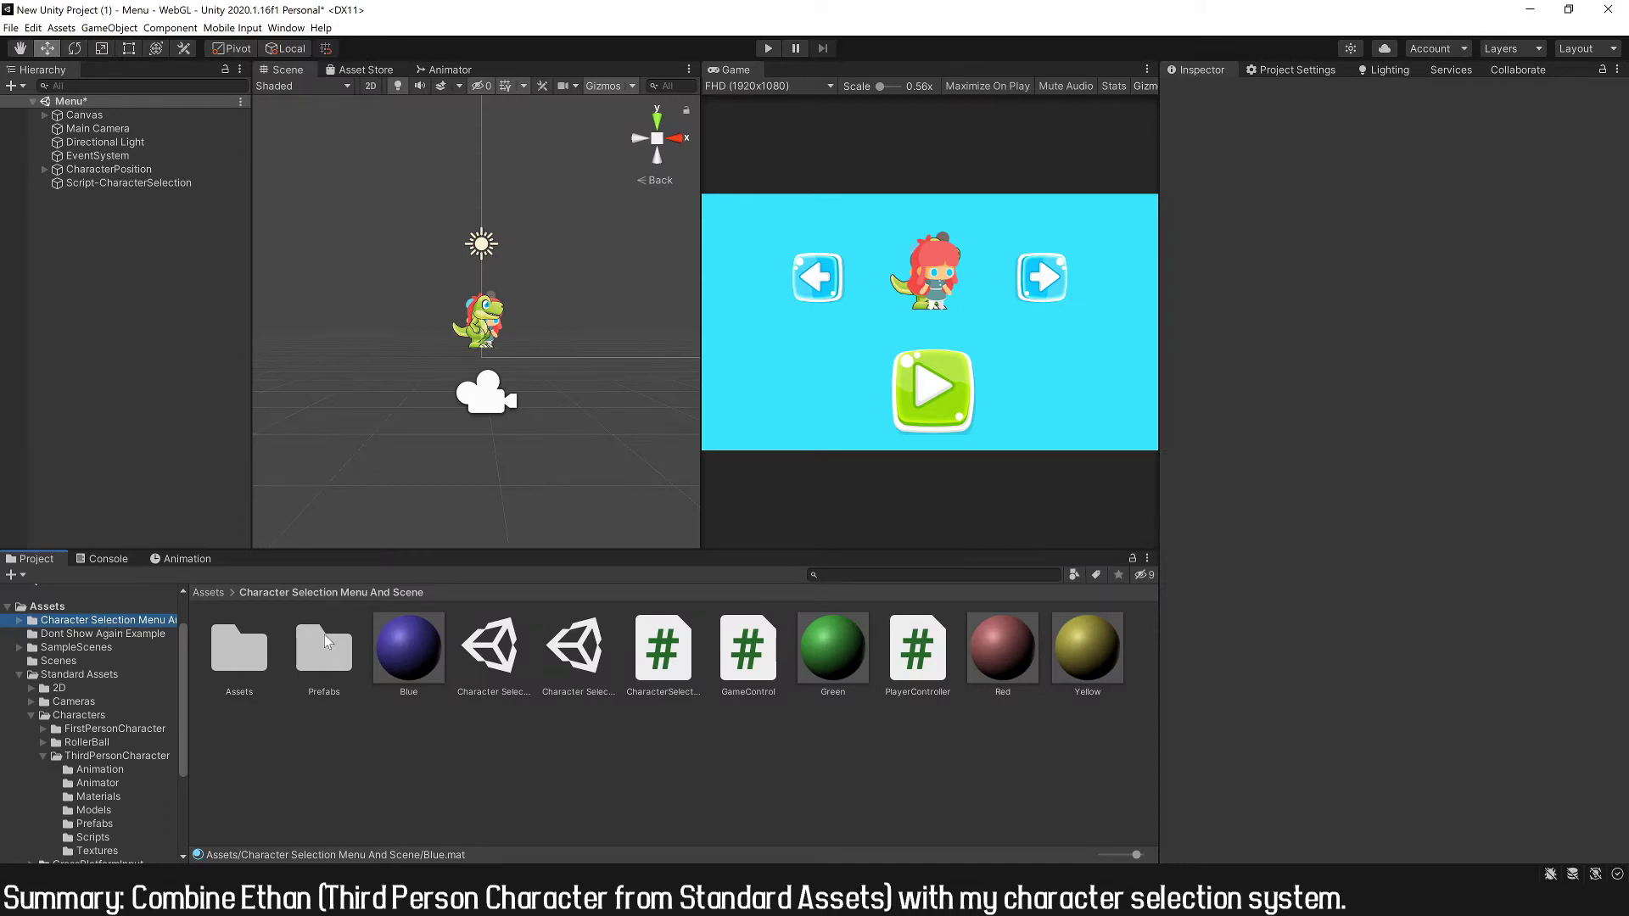
# - Inspect the Blue, Green, Red and Yellow materials in the Character Selection Menu And Scene folder
pyautogui.click(409, 650)
pyautogui.click(828, 645)
pyautogui.click(988, 654)
pyautogui.click(1095, 652)
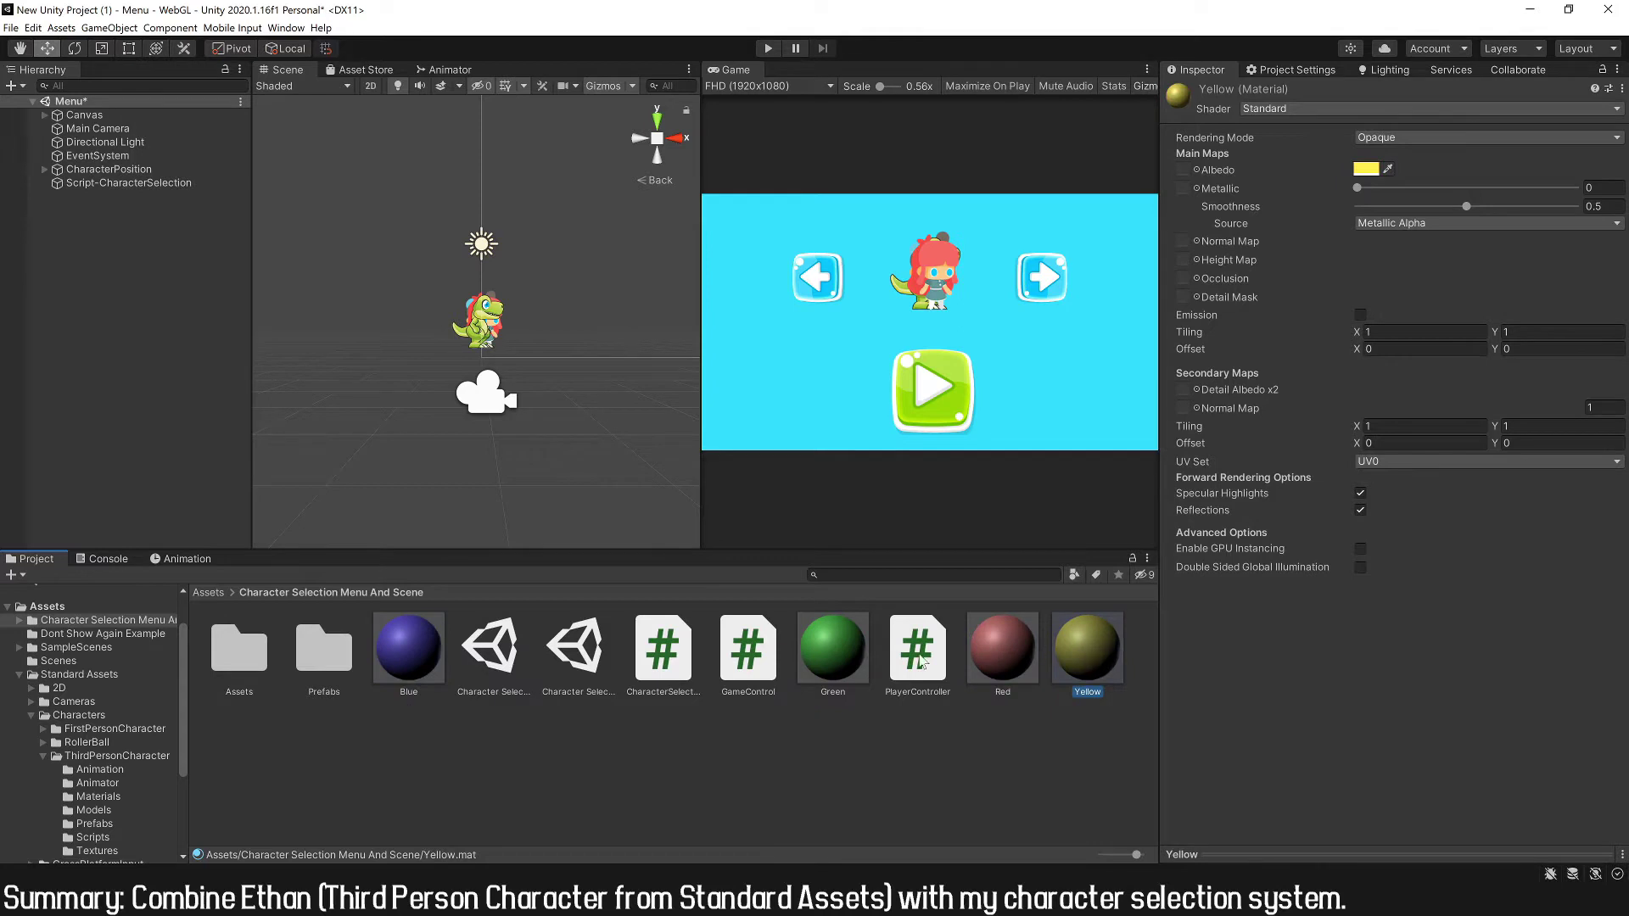
# - Add the ThirdPersonController prefab from the Standard Assets ThirdPersonCharacter prefabs to the Menu scene
pyautogui.click(84, 674)
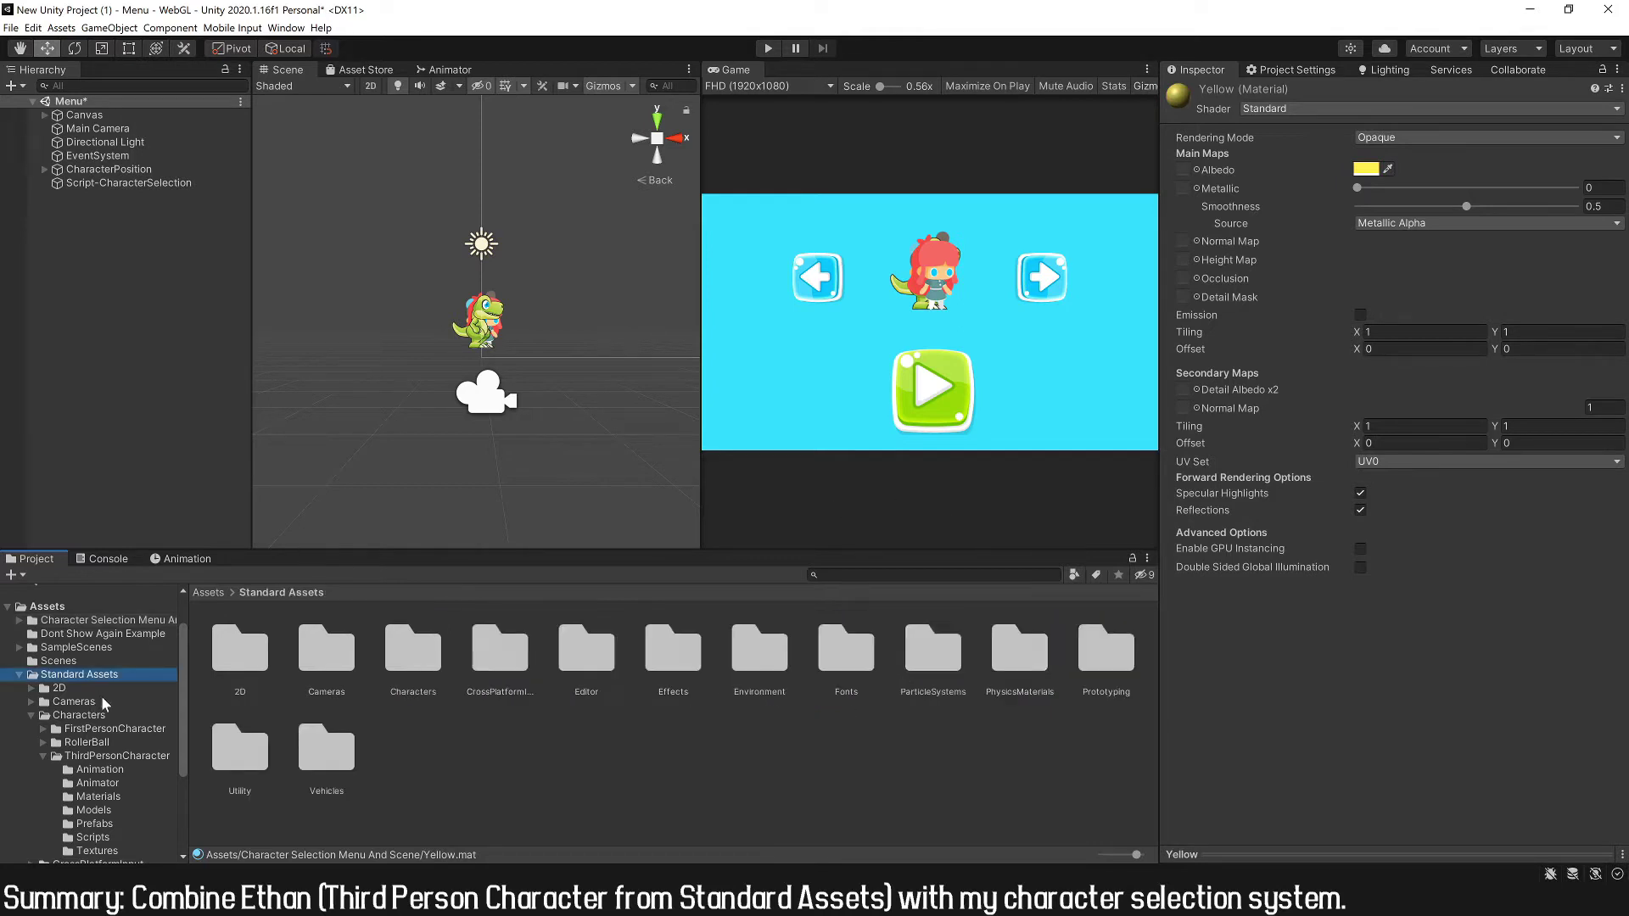
pyautogui.scroll(-2, 95, 675)
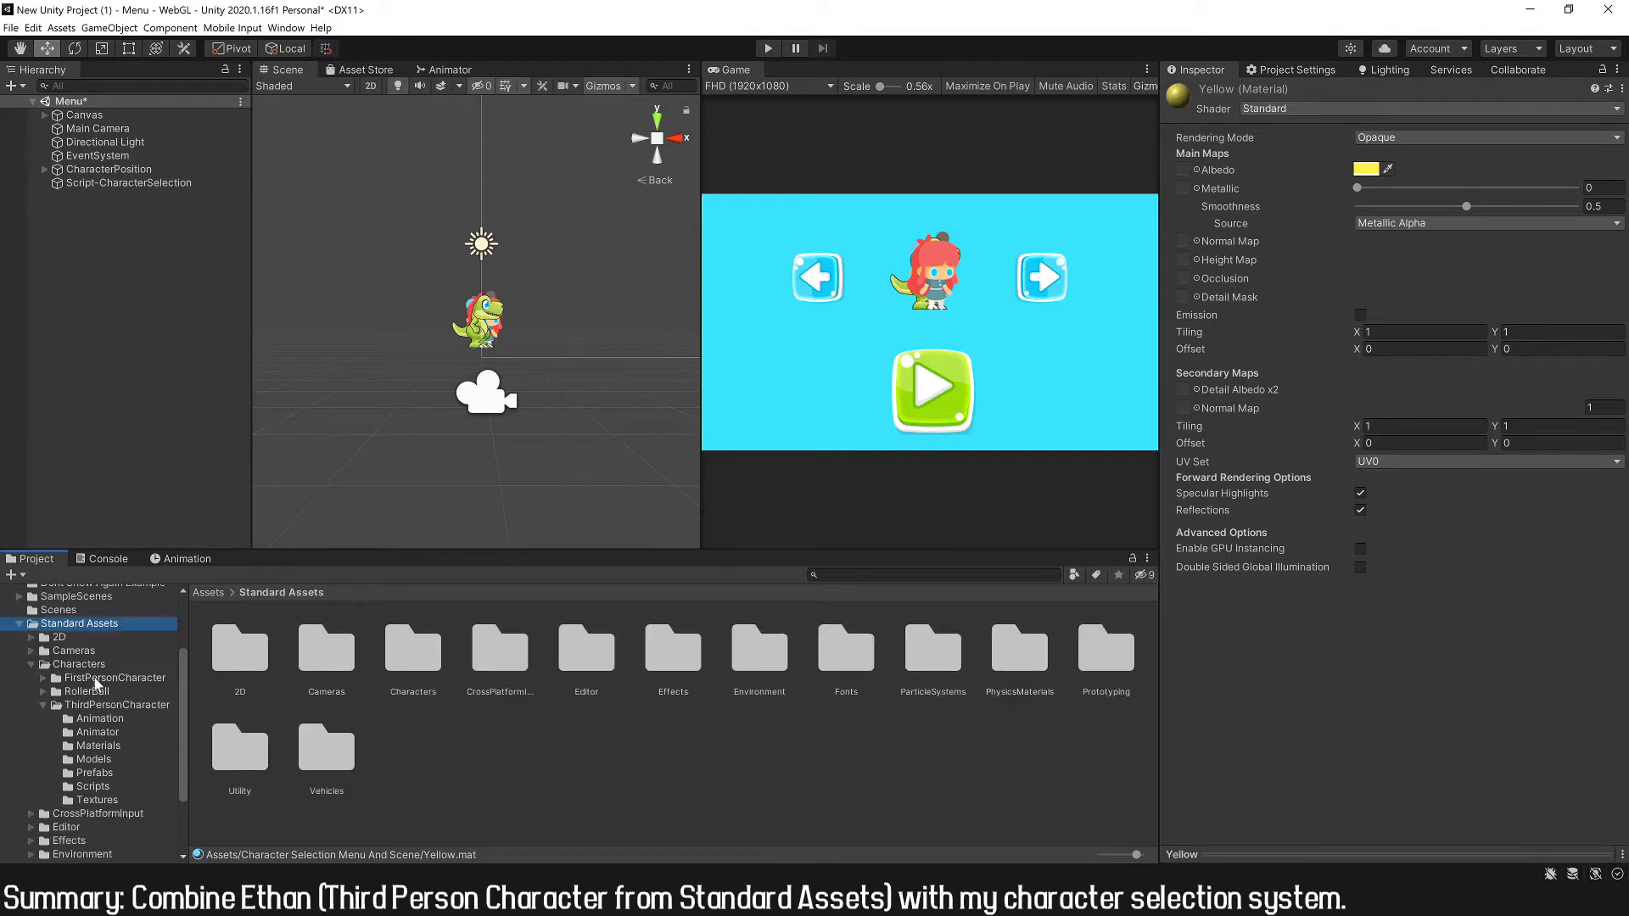
pyautogui.click(76, 706)
pyautogui.click(101, 773)
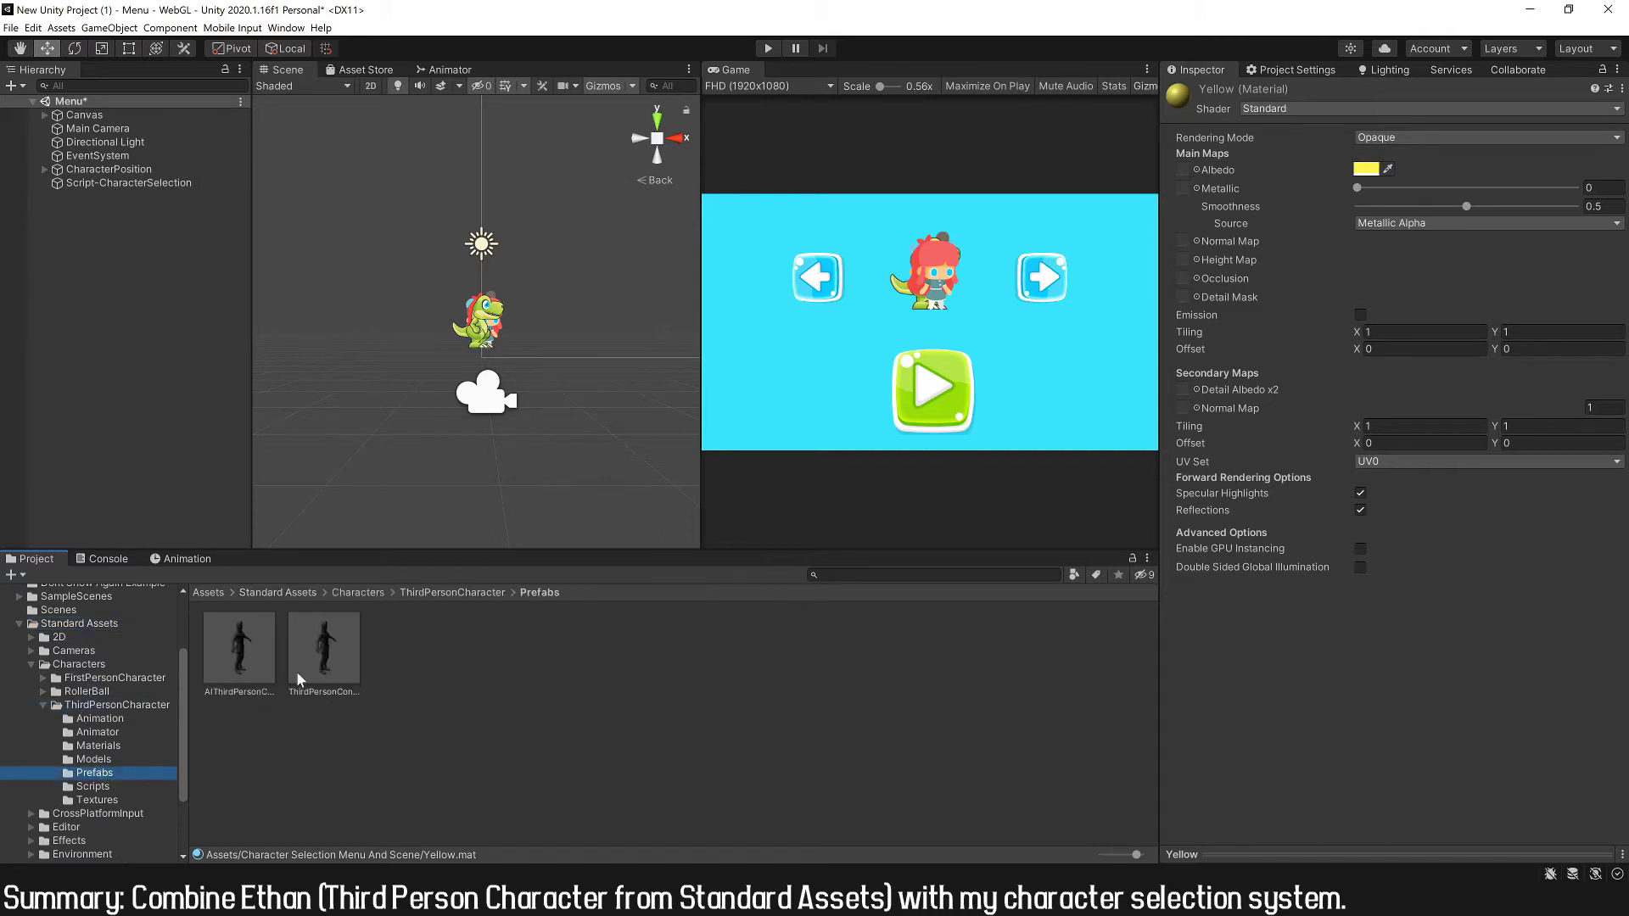
pyautogui.moveTo(290, 648); pyautogui.dragTo(132, 308)
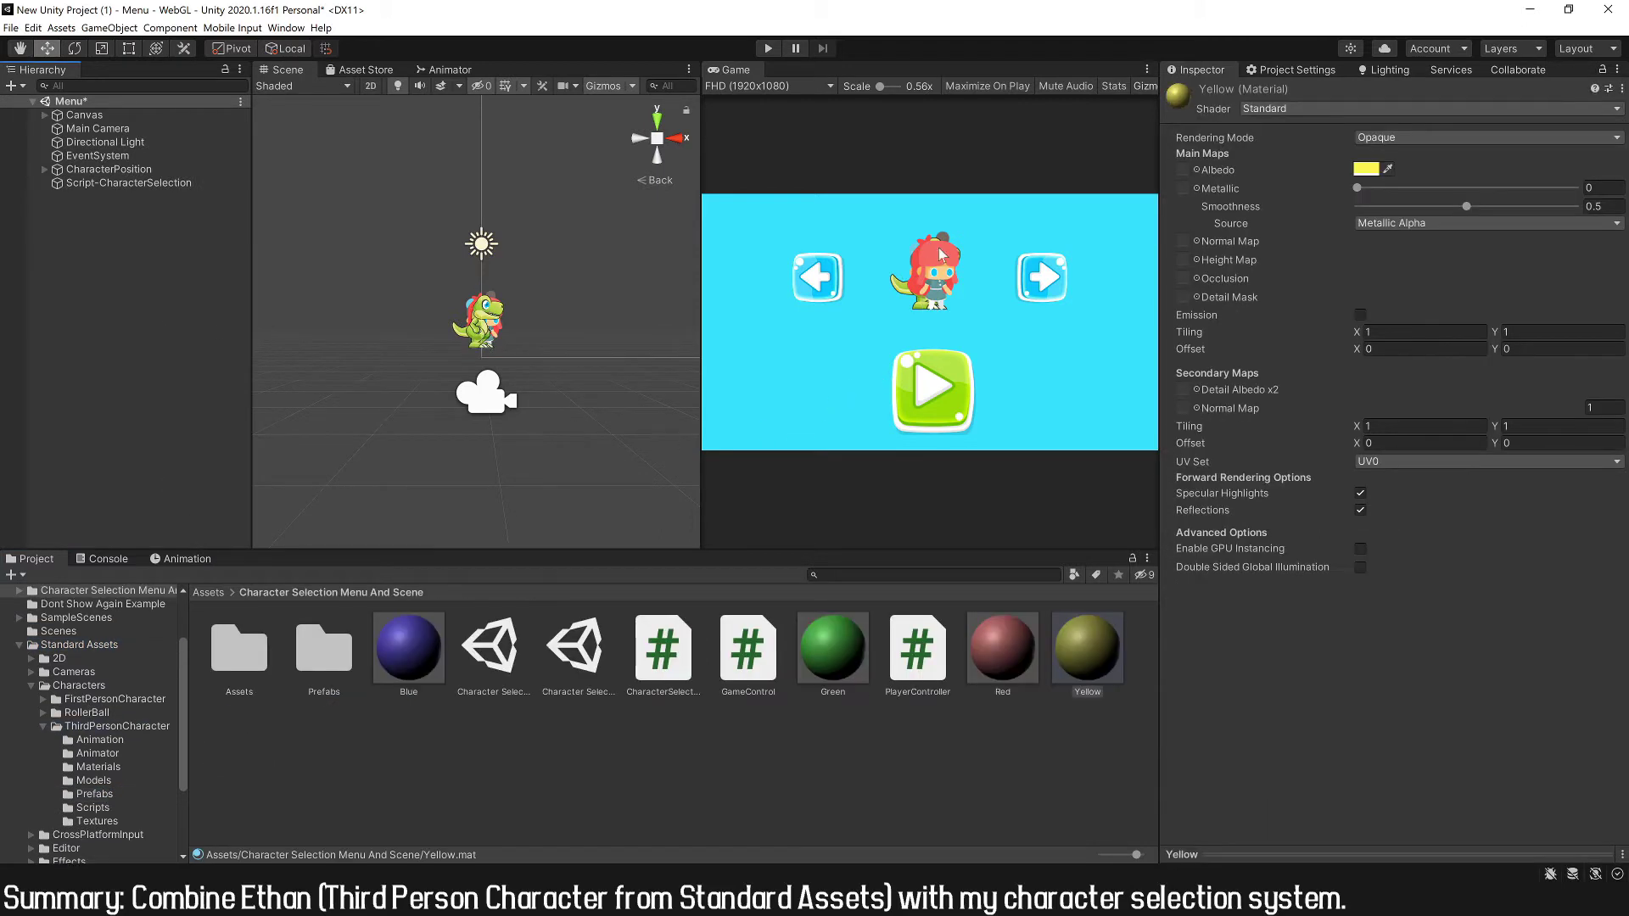
# - Duplicate the Character Selection Menu scene and name the copy Menu
pyautogui.click(504, 669)
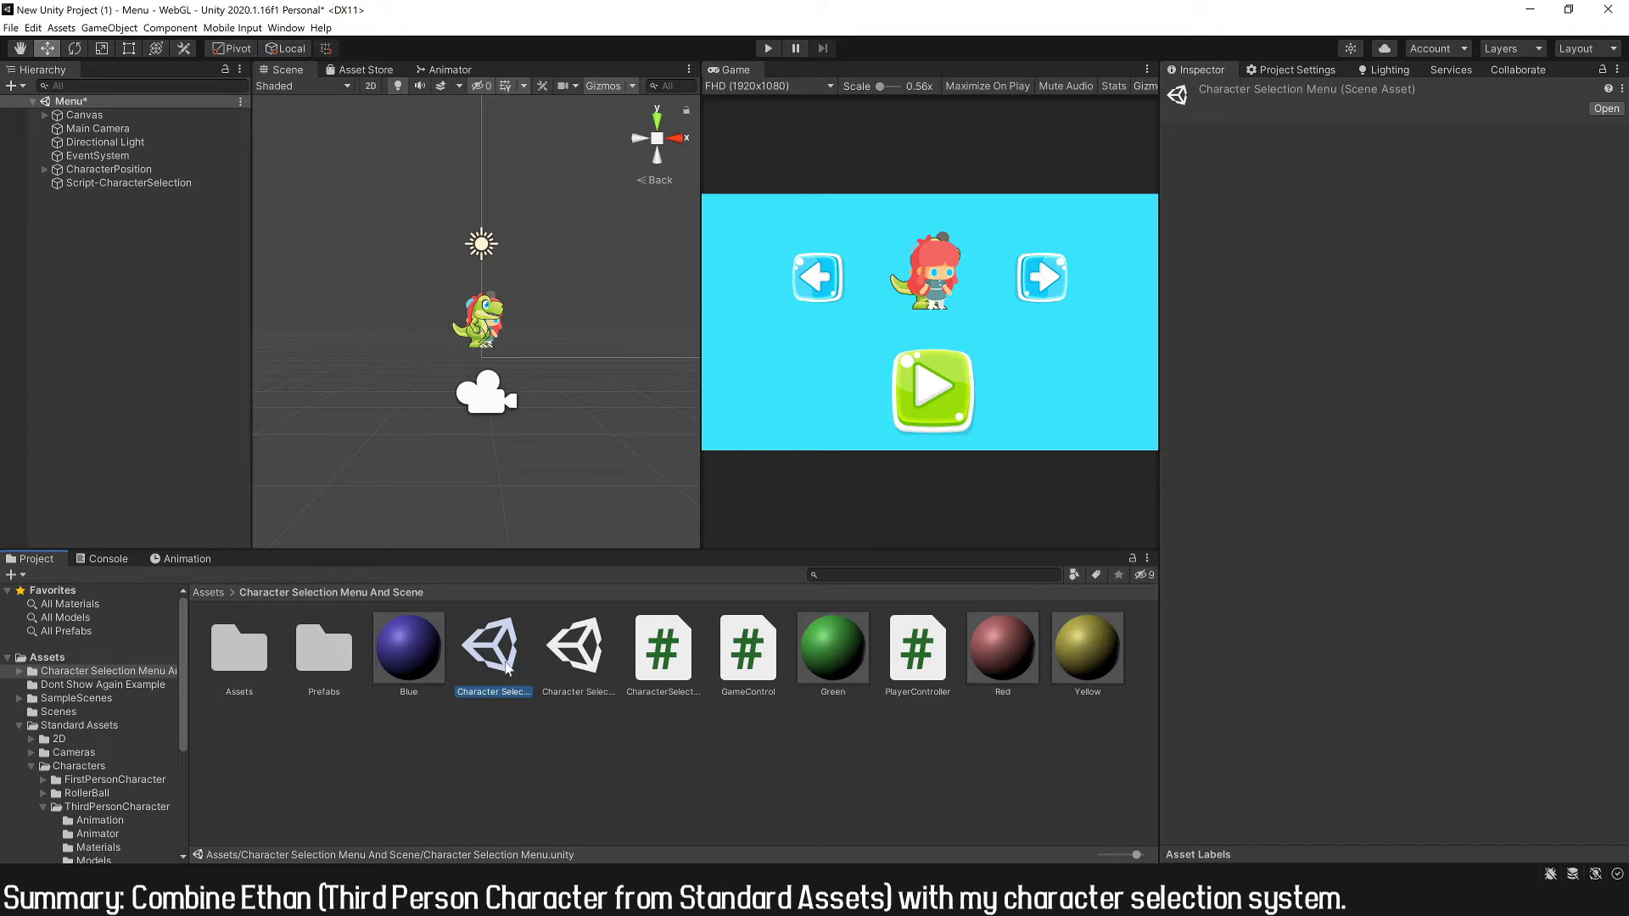
pyautogui.hotkey('ctrl', 'd')
pyautogui.click(534, 692)
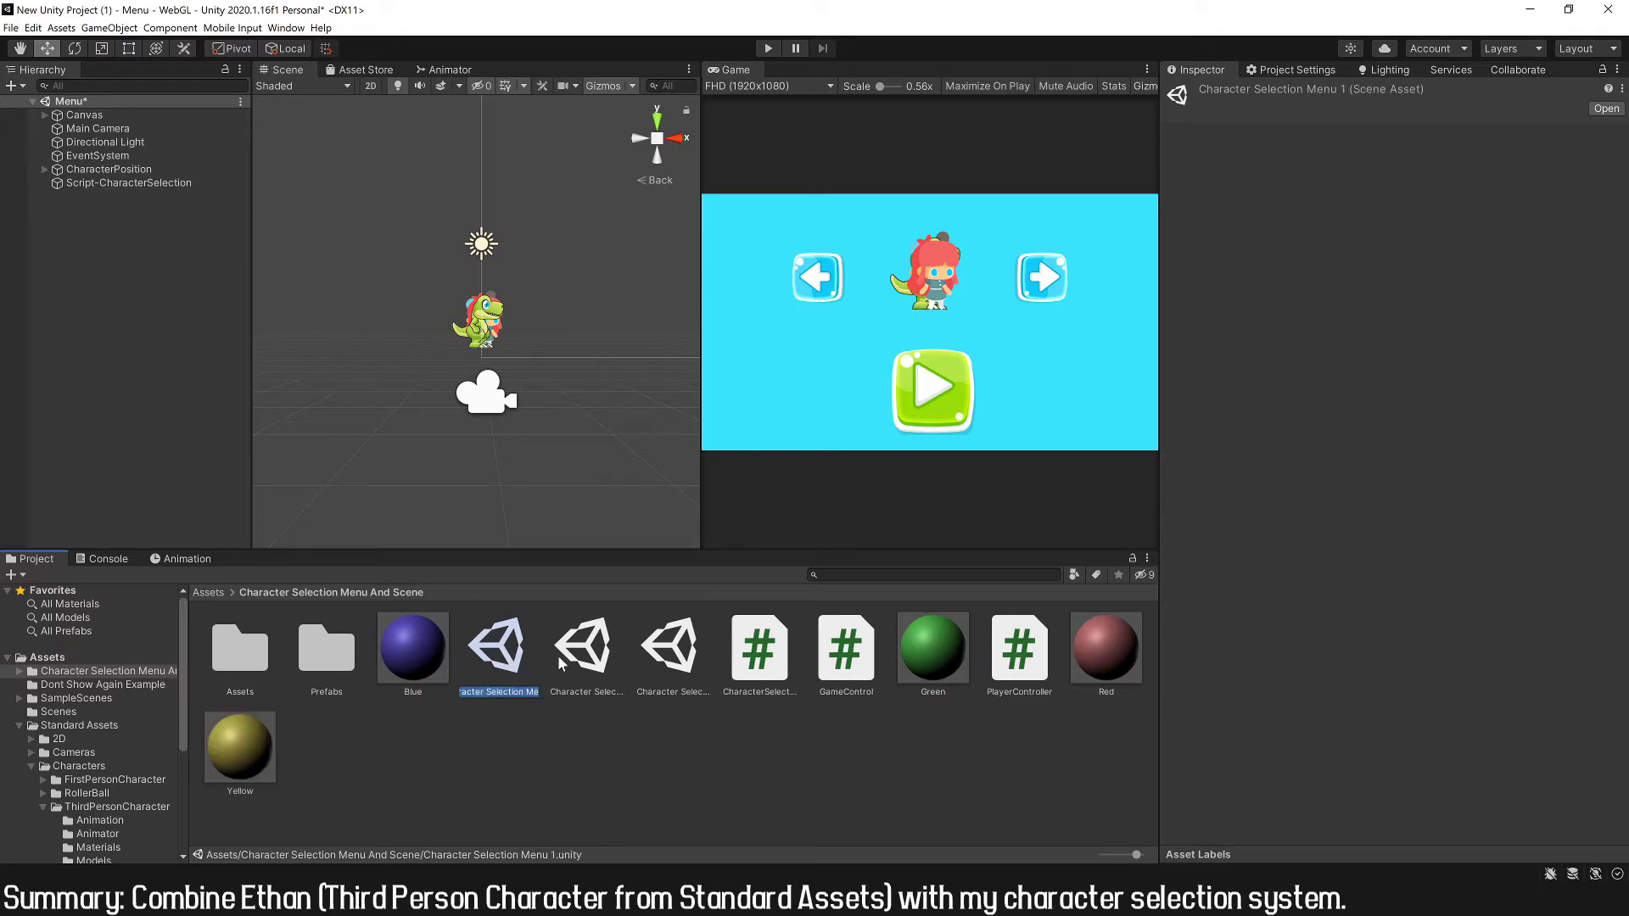
pyautogui.write('Menu')
pyautogui.press('Return')
# - Open the Character Selection Scene, duplicate it and name the copy Game
pyautogui.doubleClick(591, 641)
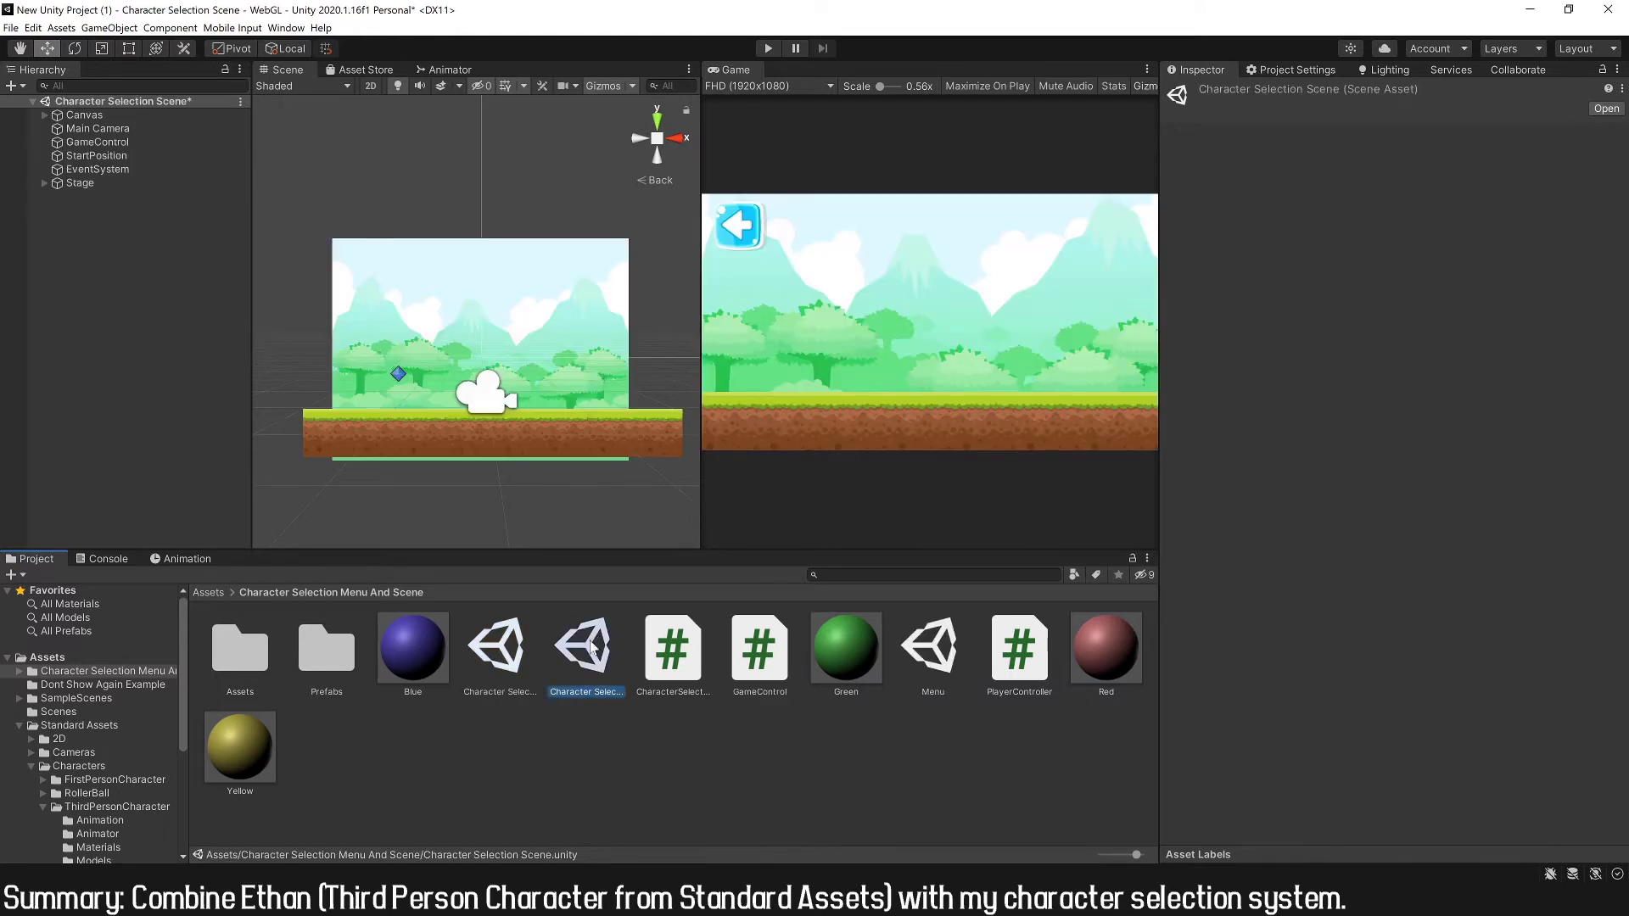
pyautogui.hotkey('ctrl', 'd')
pyautogui.press('F2')
pyautogui.write('G')
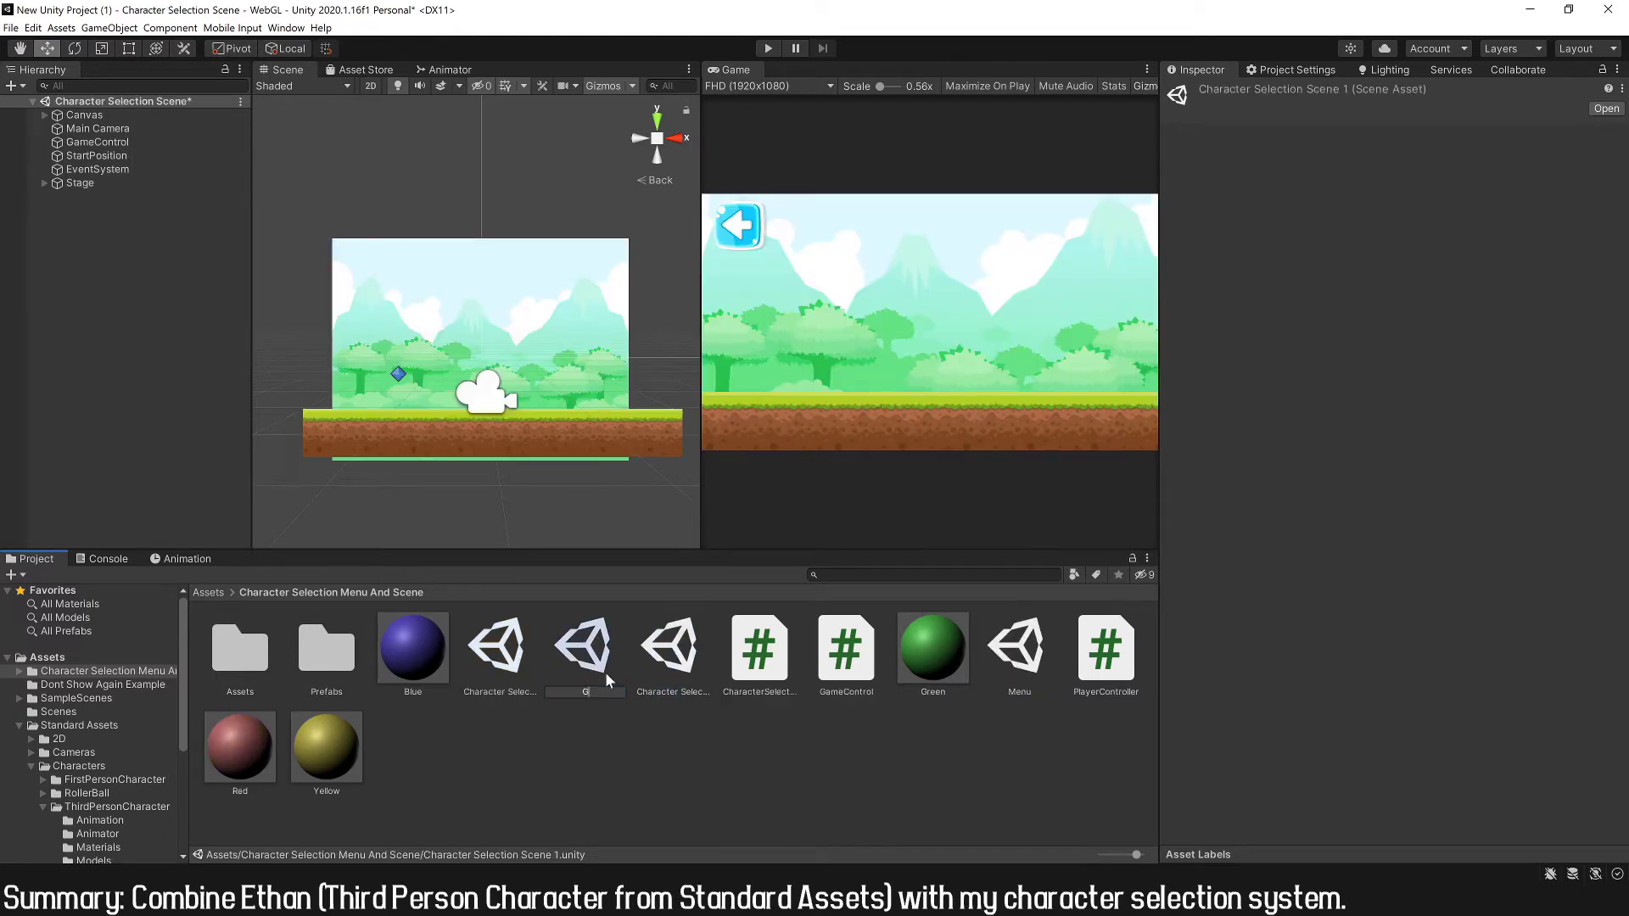
pyautogui.write('ame')
pyautogui.press('Return')
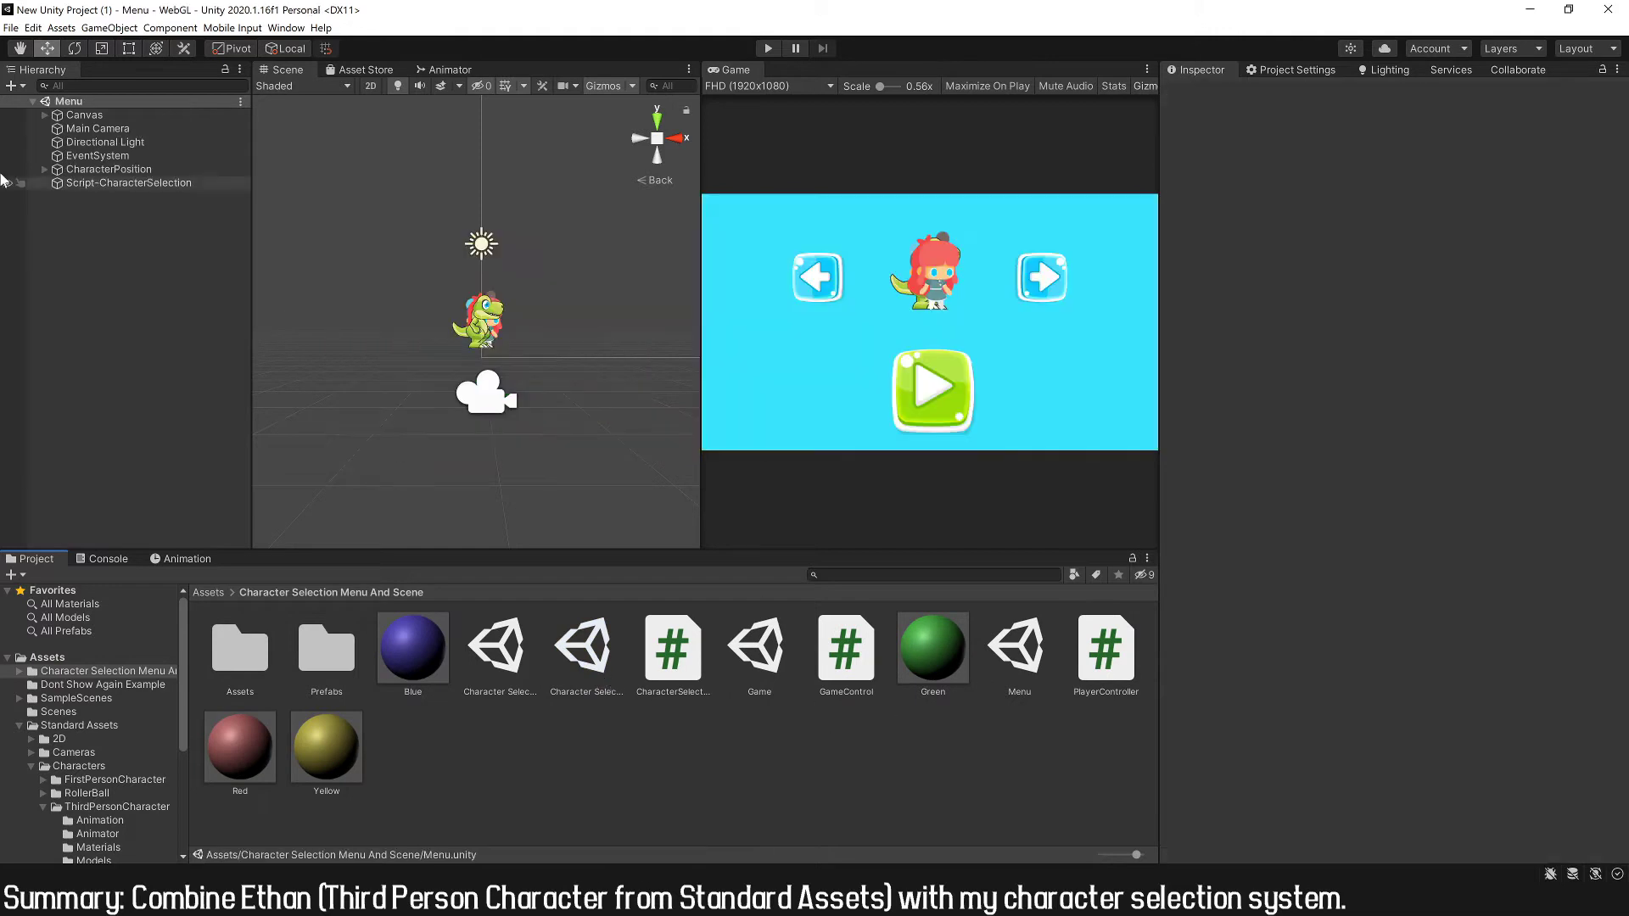
# - Add the Menu and Game scenes to the build settings' list of scenes
pyautogui.click(11, 27)
pyautogui.click(51, 159)
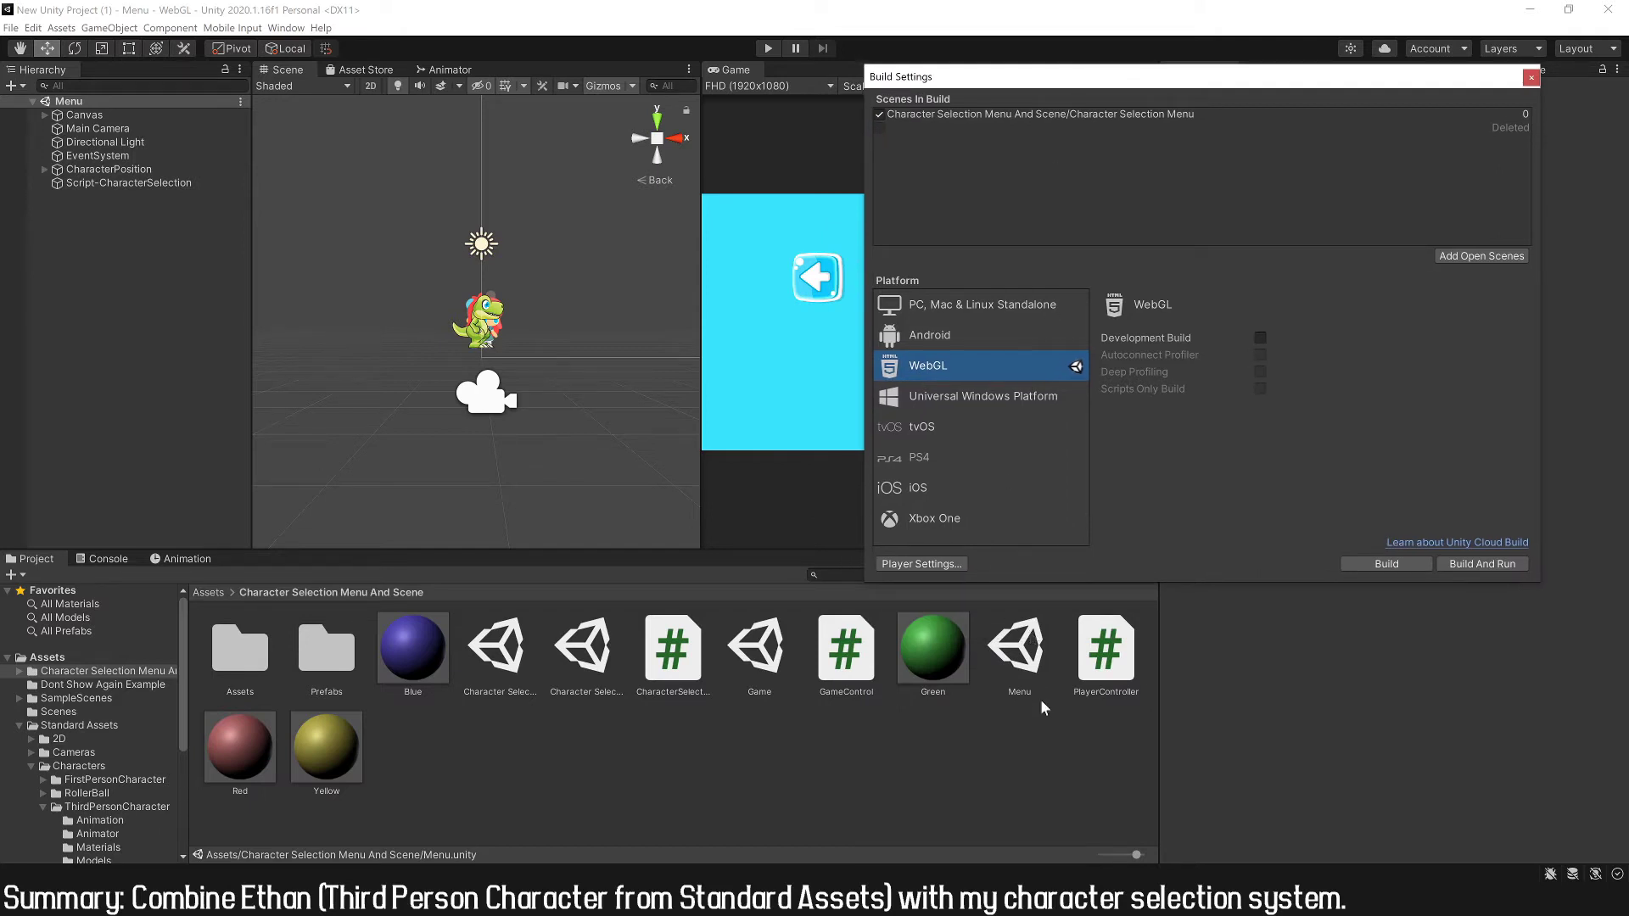
pyautogui.click(1476, 258)
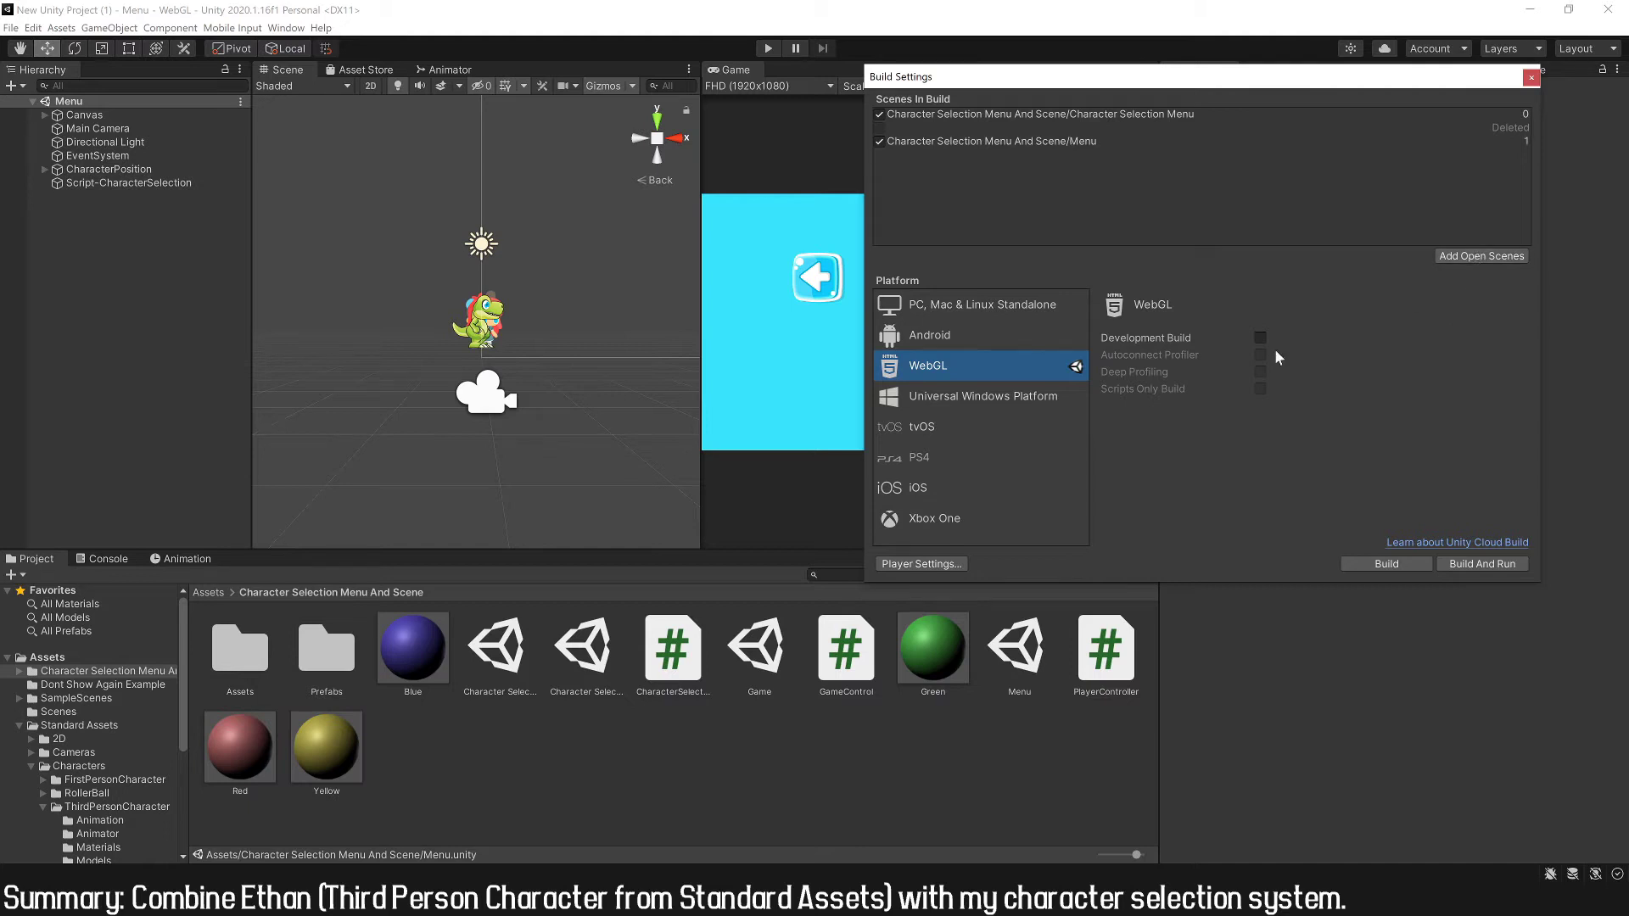
pyautogui.doubleClick(758, 649)
pyautogui.click(1481, 256)
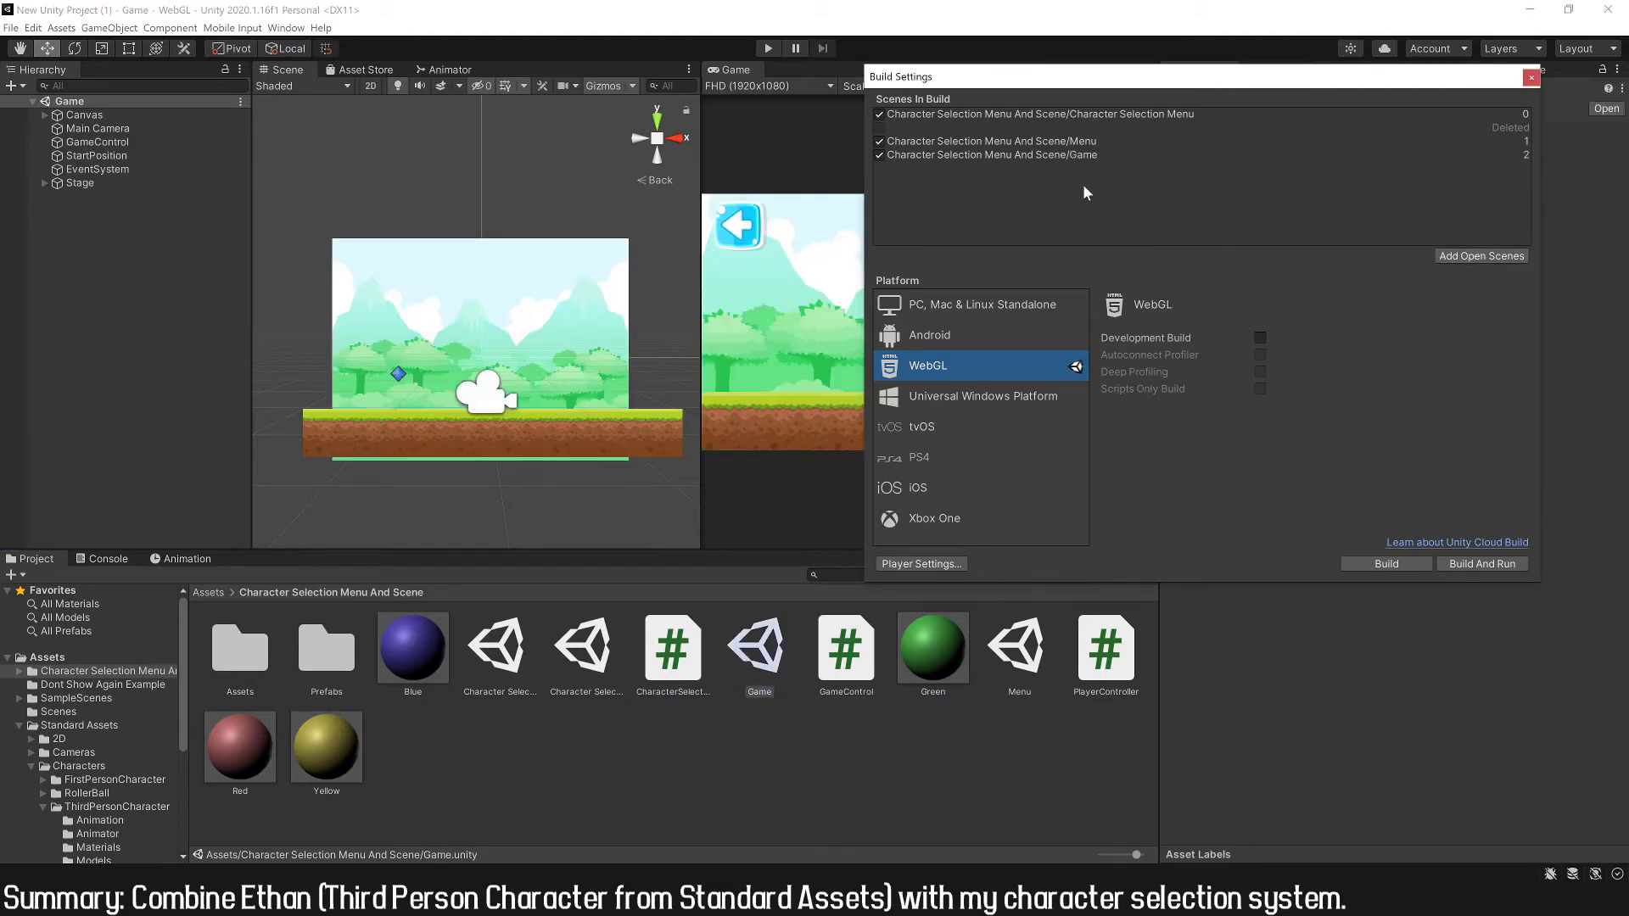
# - In the Menu scene, set the Game Scene value of Script-CharacterSelection to Game and save the scene
pyautogui.doubleClick(1032, 655)
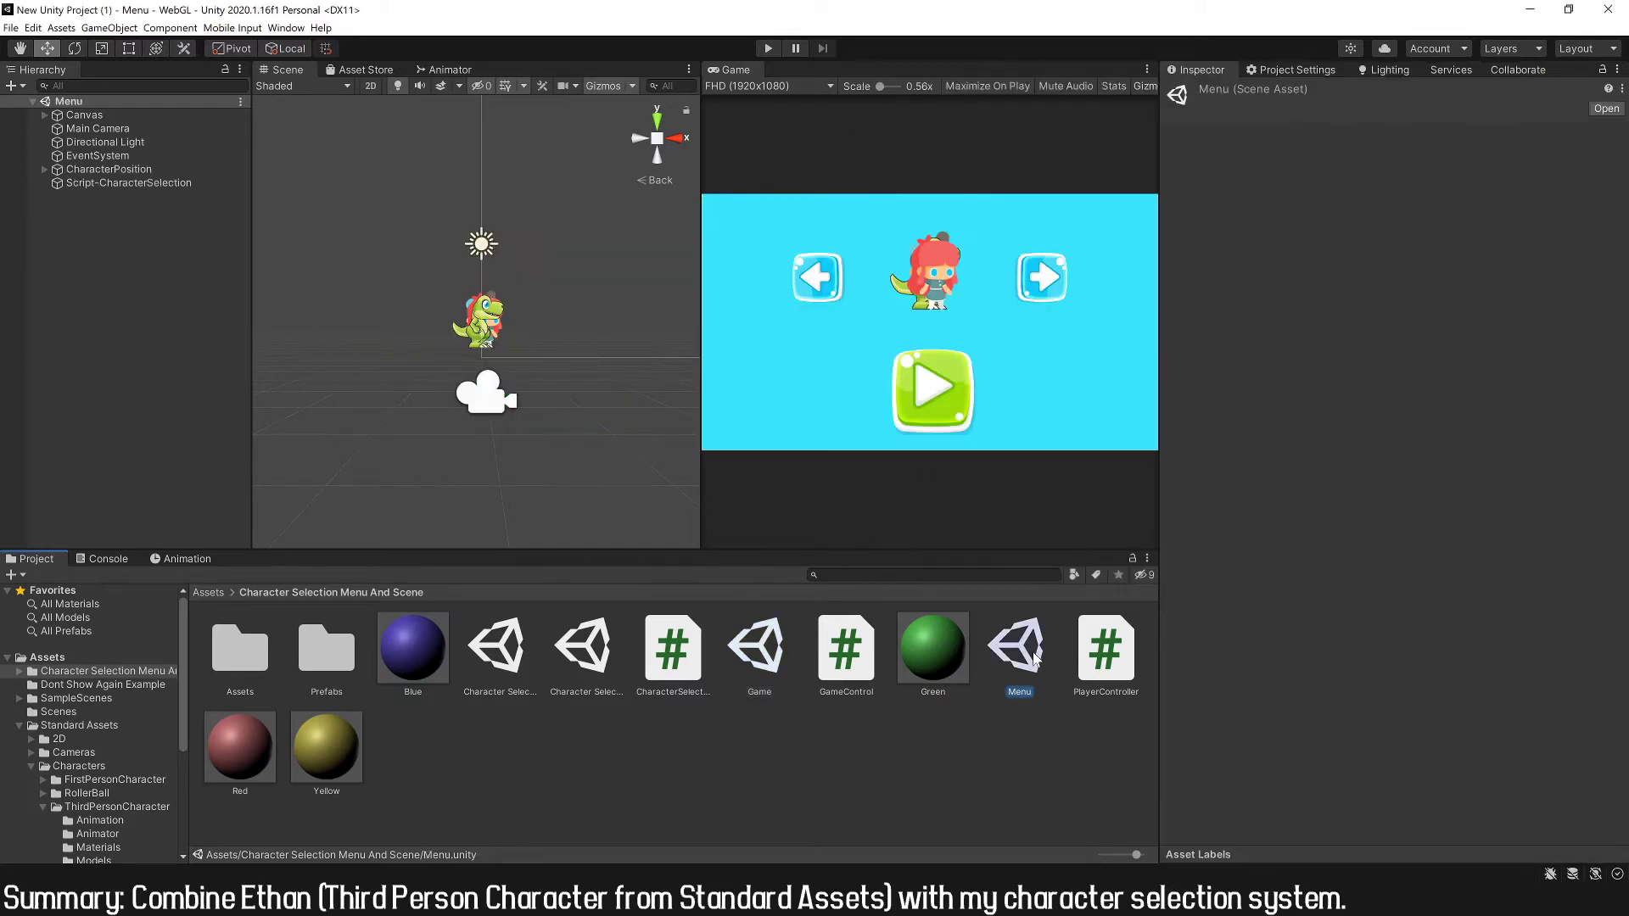
pyautogui.click(119, 186)
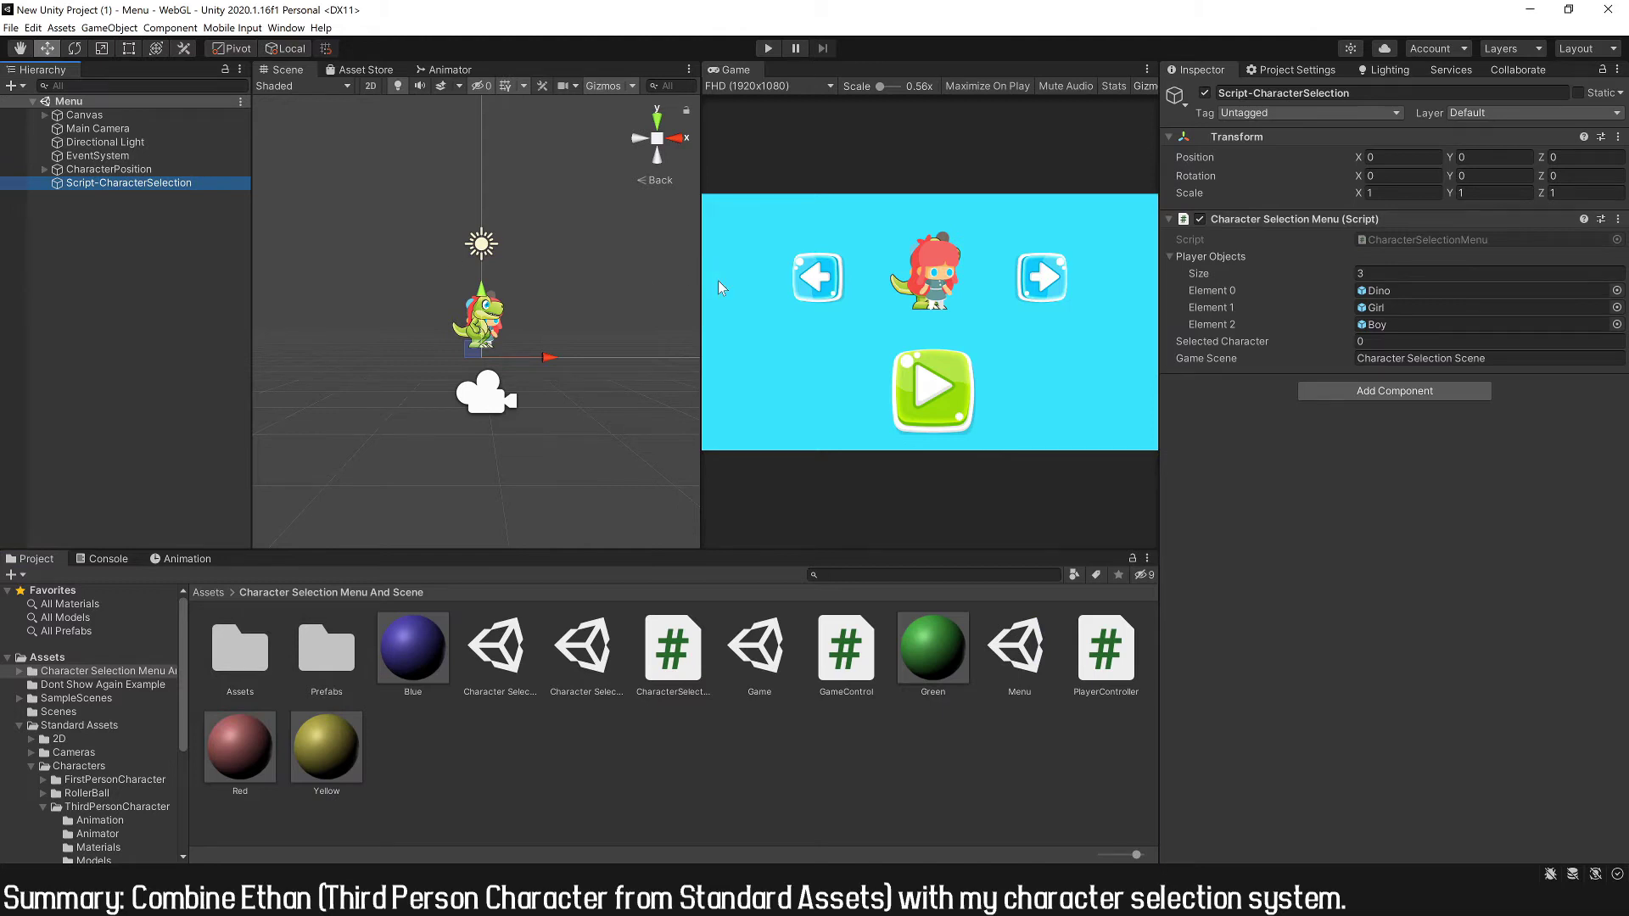
pyautogui.click(1454, 359)
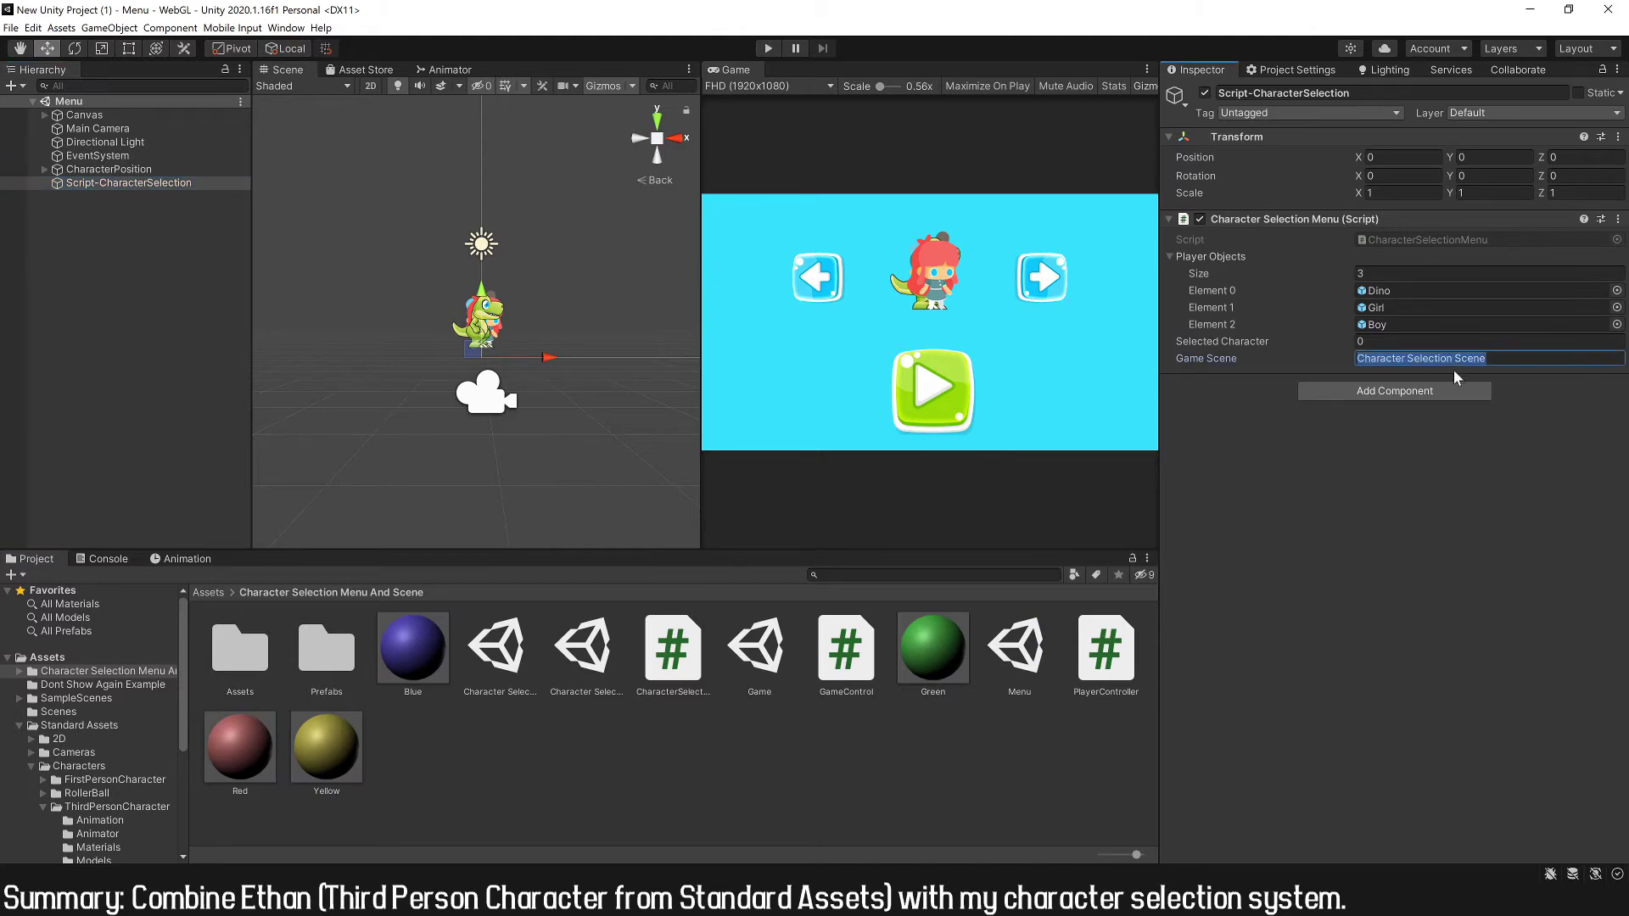
pyautogui.write('Game')
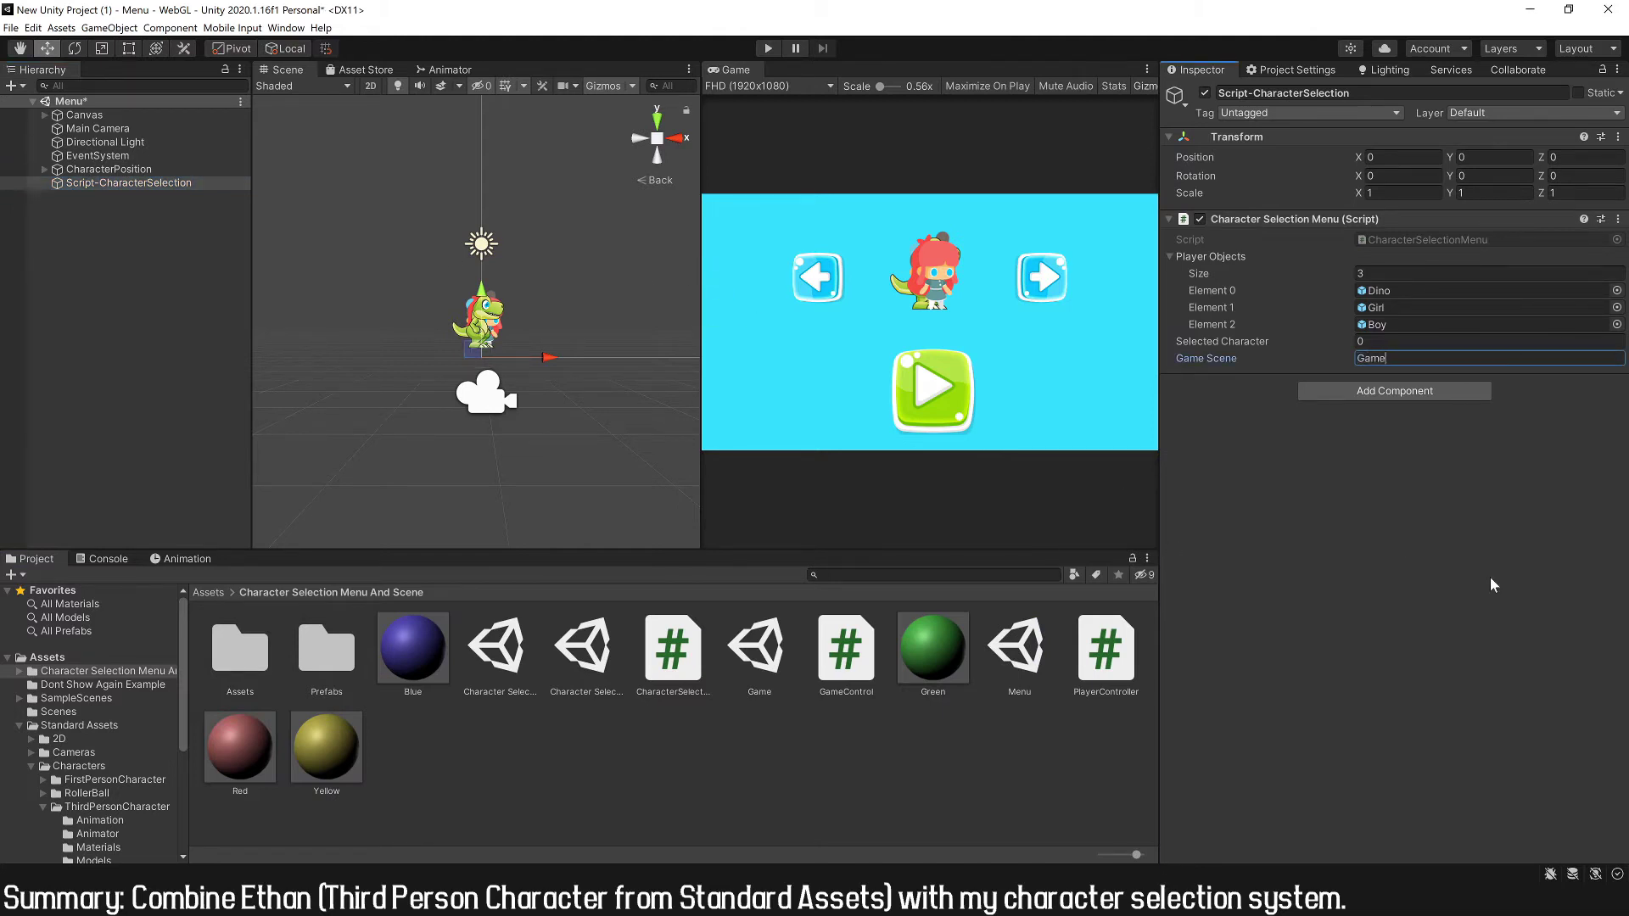
pyautogui.hotkey('ctrl', 's')
# - In the Game scene, set the Menu Scene value of the GameControl object to Menu
pyautogui.doubleClick(758, 654)
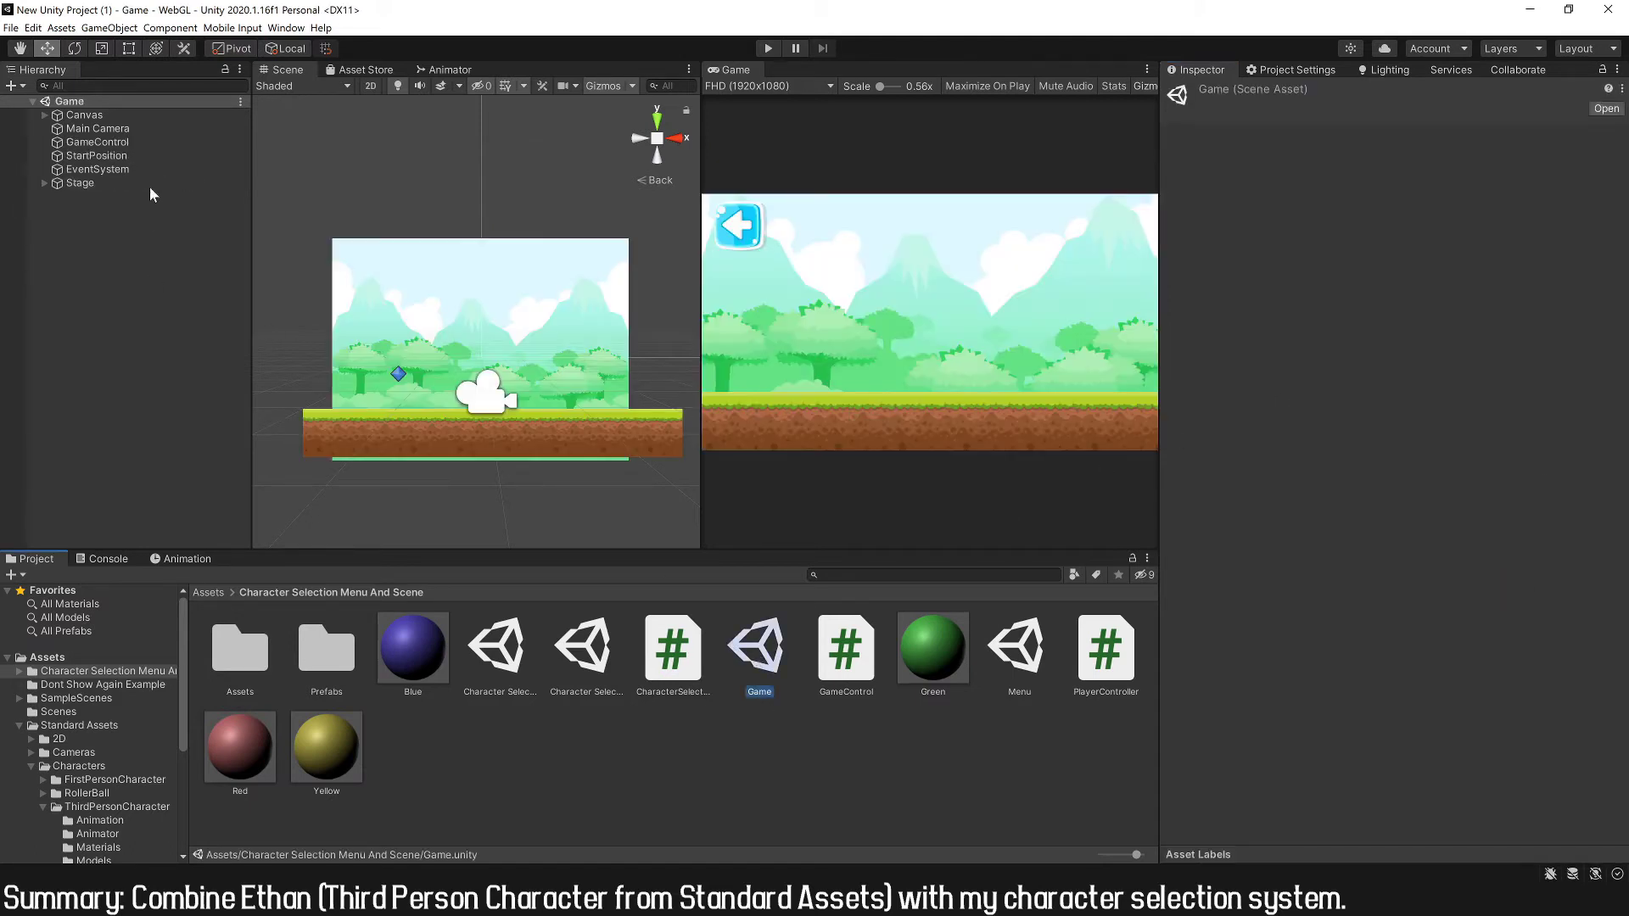
pyautogui.click(100, 142)
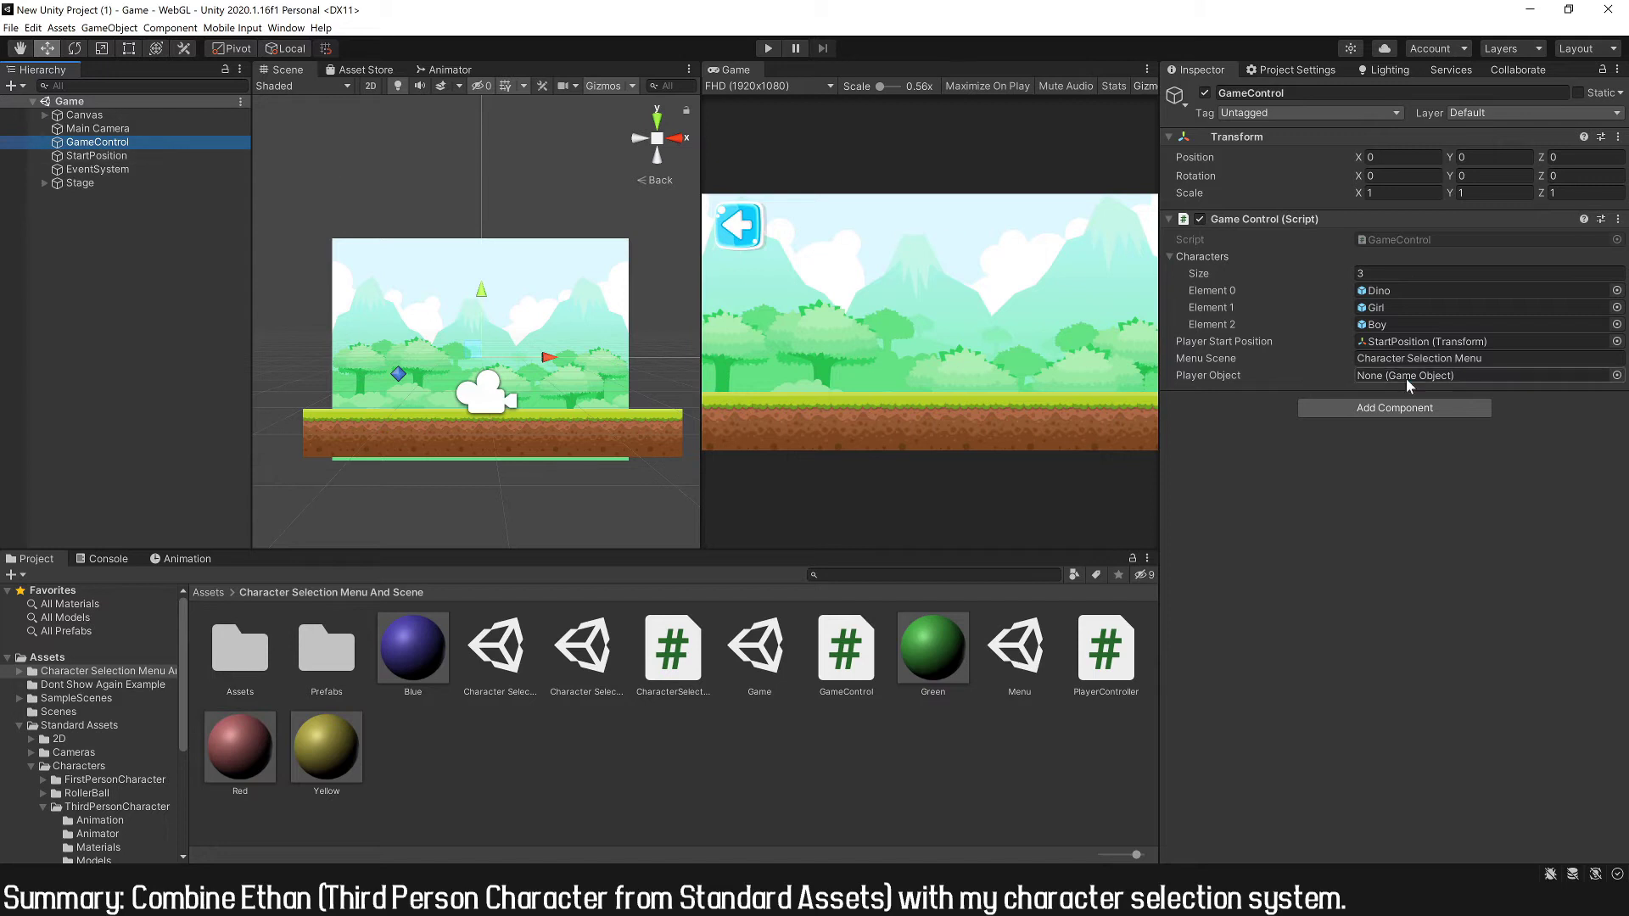
pyautogui.click(1356, 358)
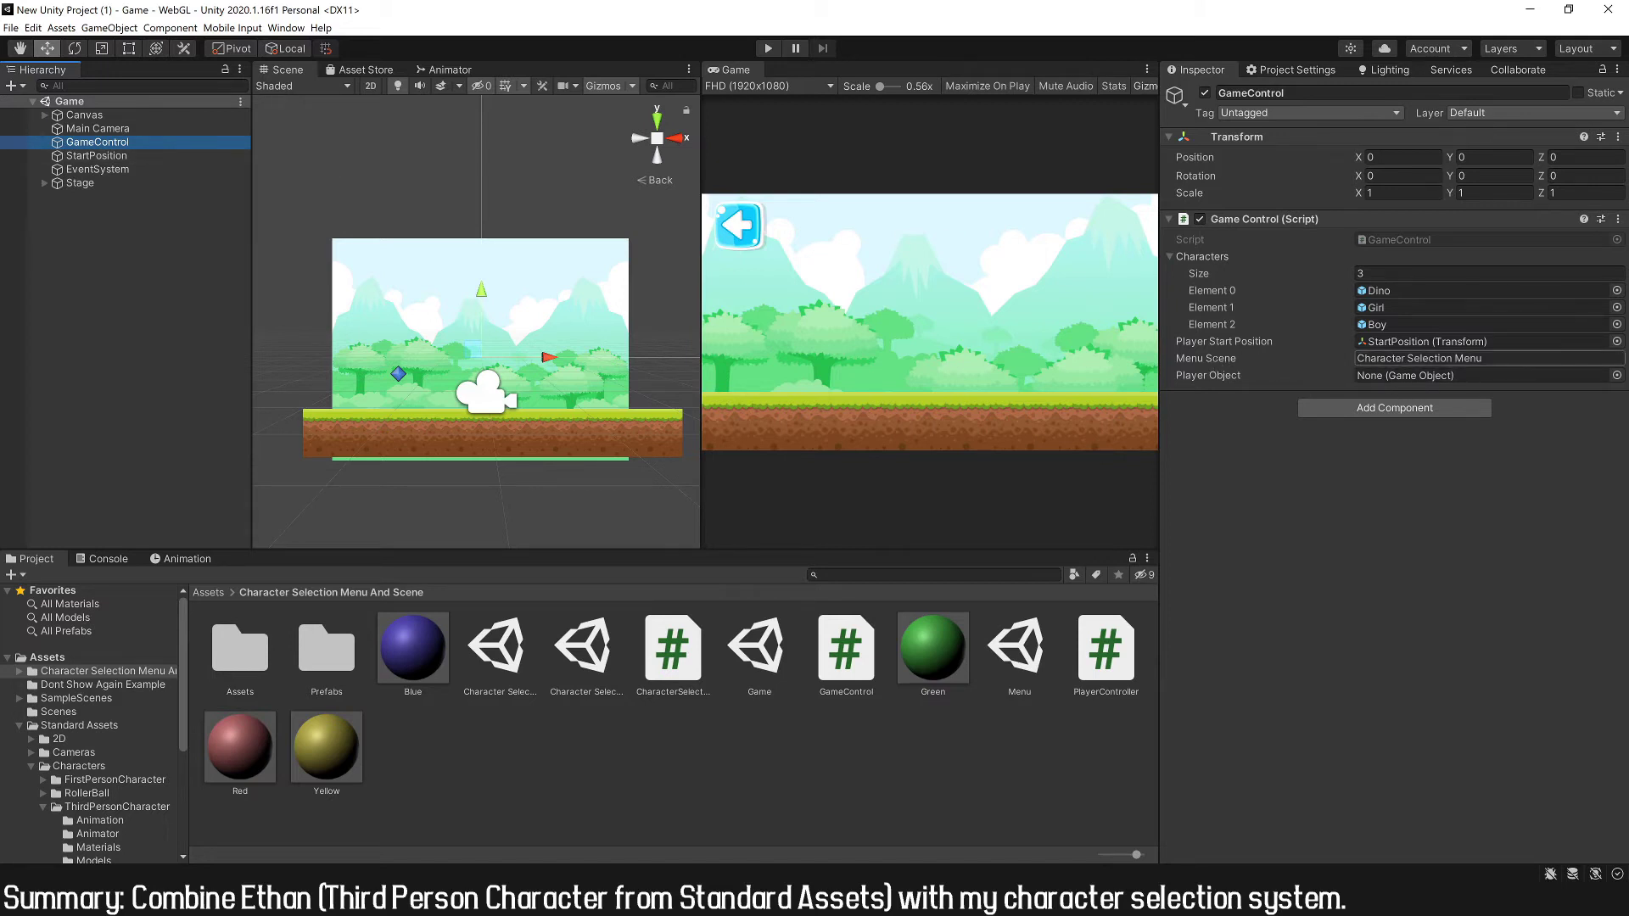
pyautogui.write('M')
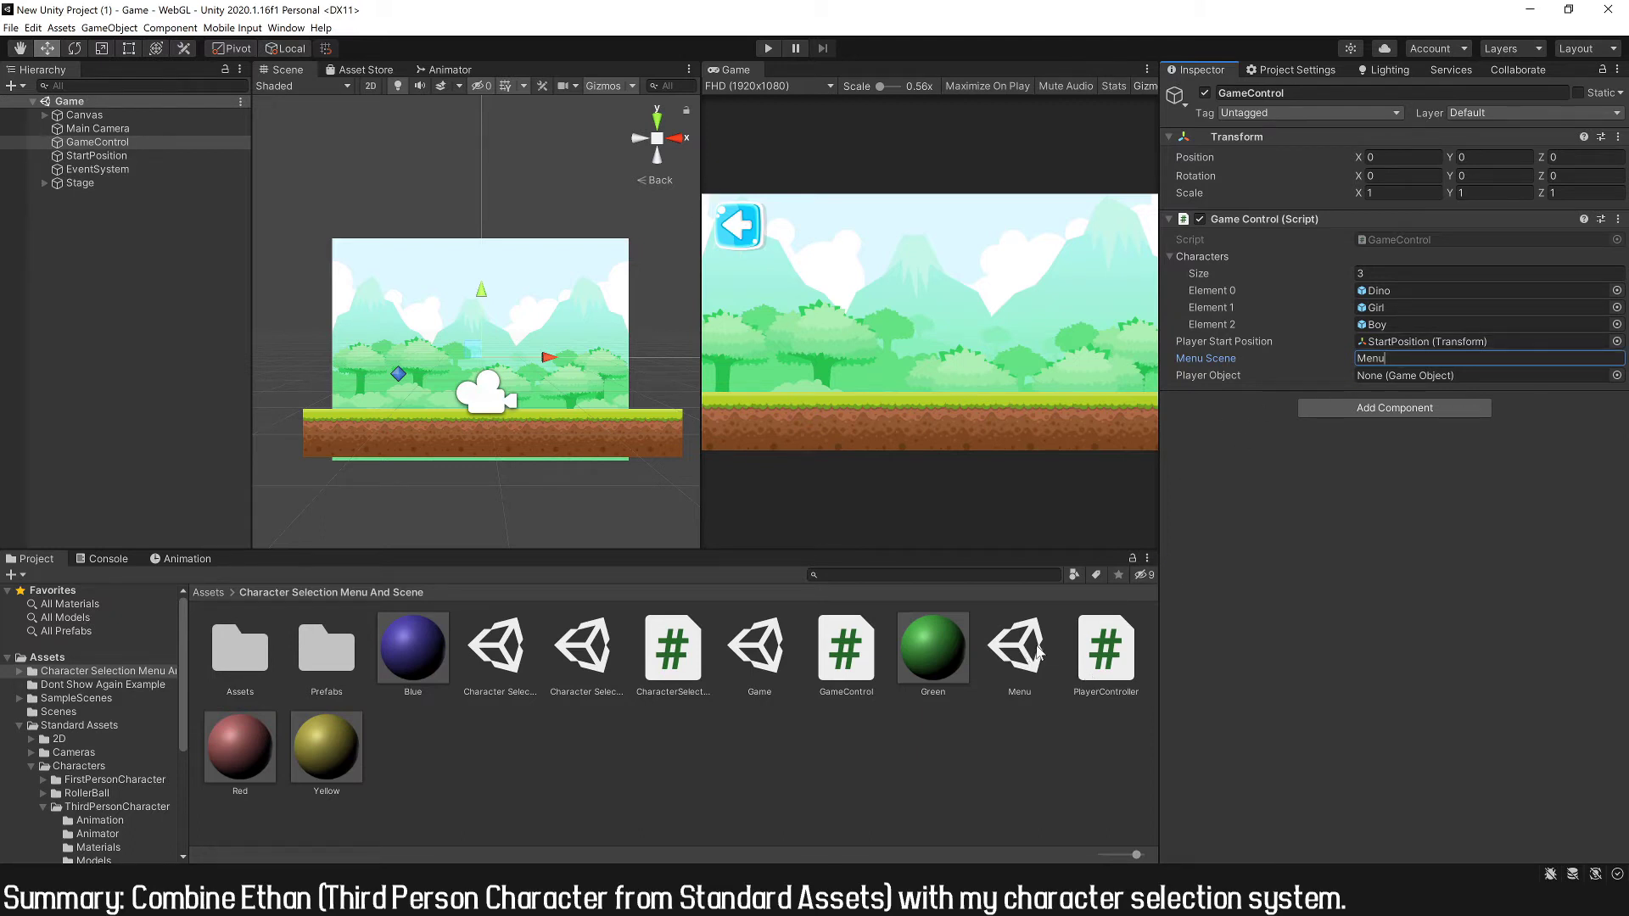
# - Play-test the Menu scene by starting the game and returning to the menu, and stop play mode
pyautogui.doubleClick(1035, 650)
pyautogui.click(768, 49)
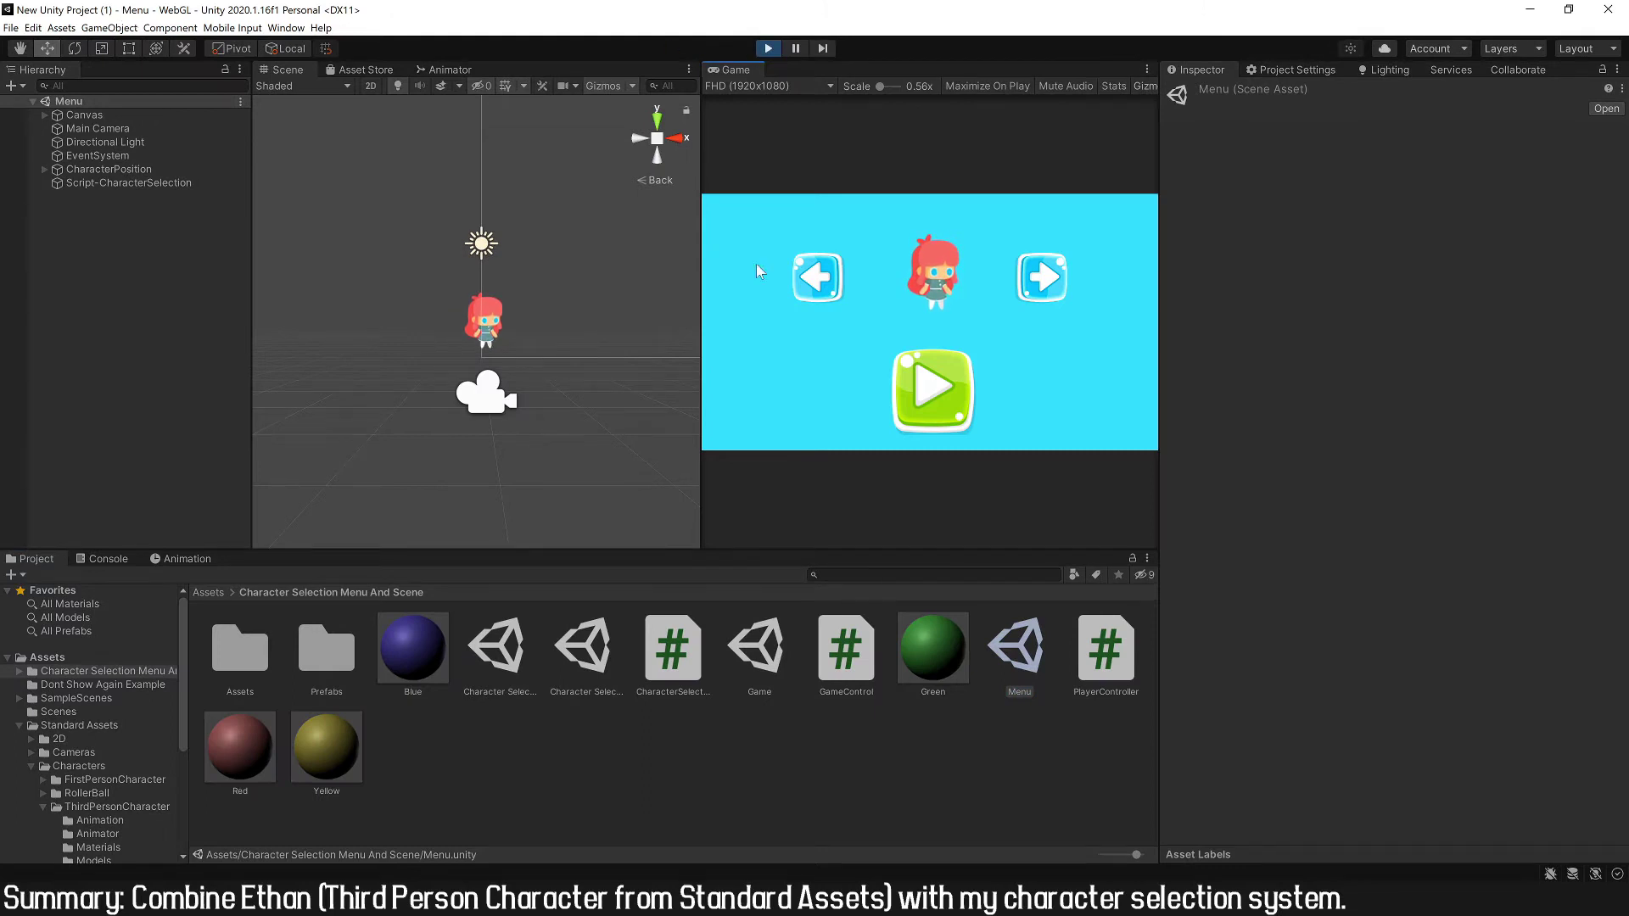
pyautogui.click(937, 392)
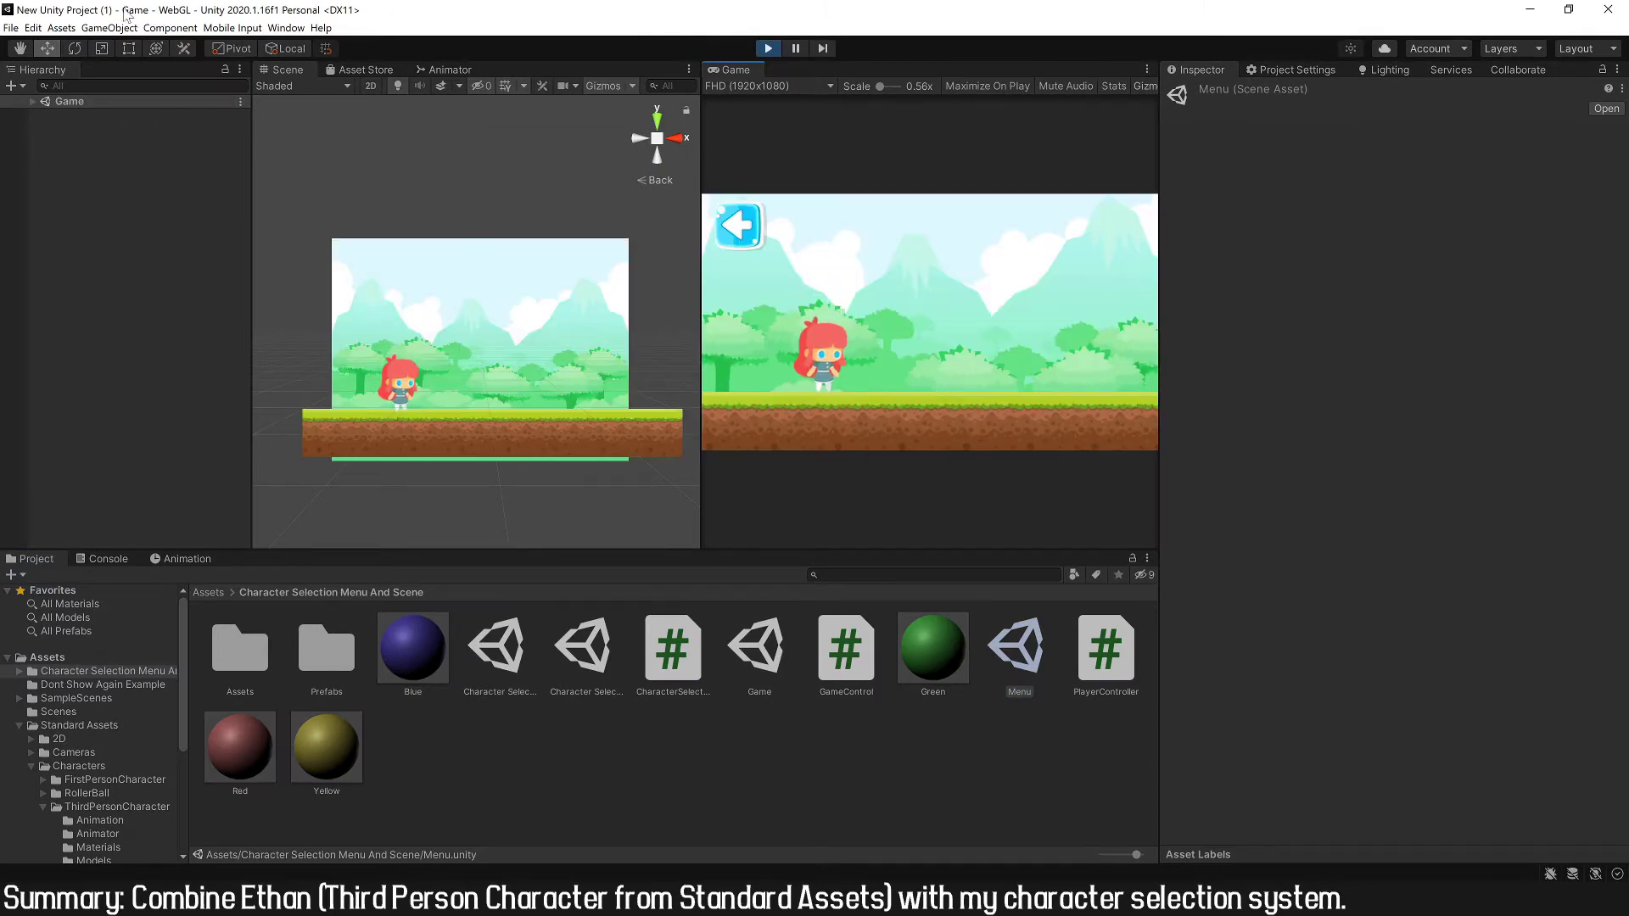
pyautogui.click(724, 229)
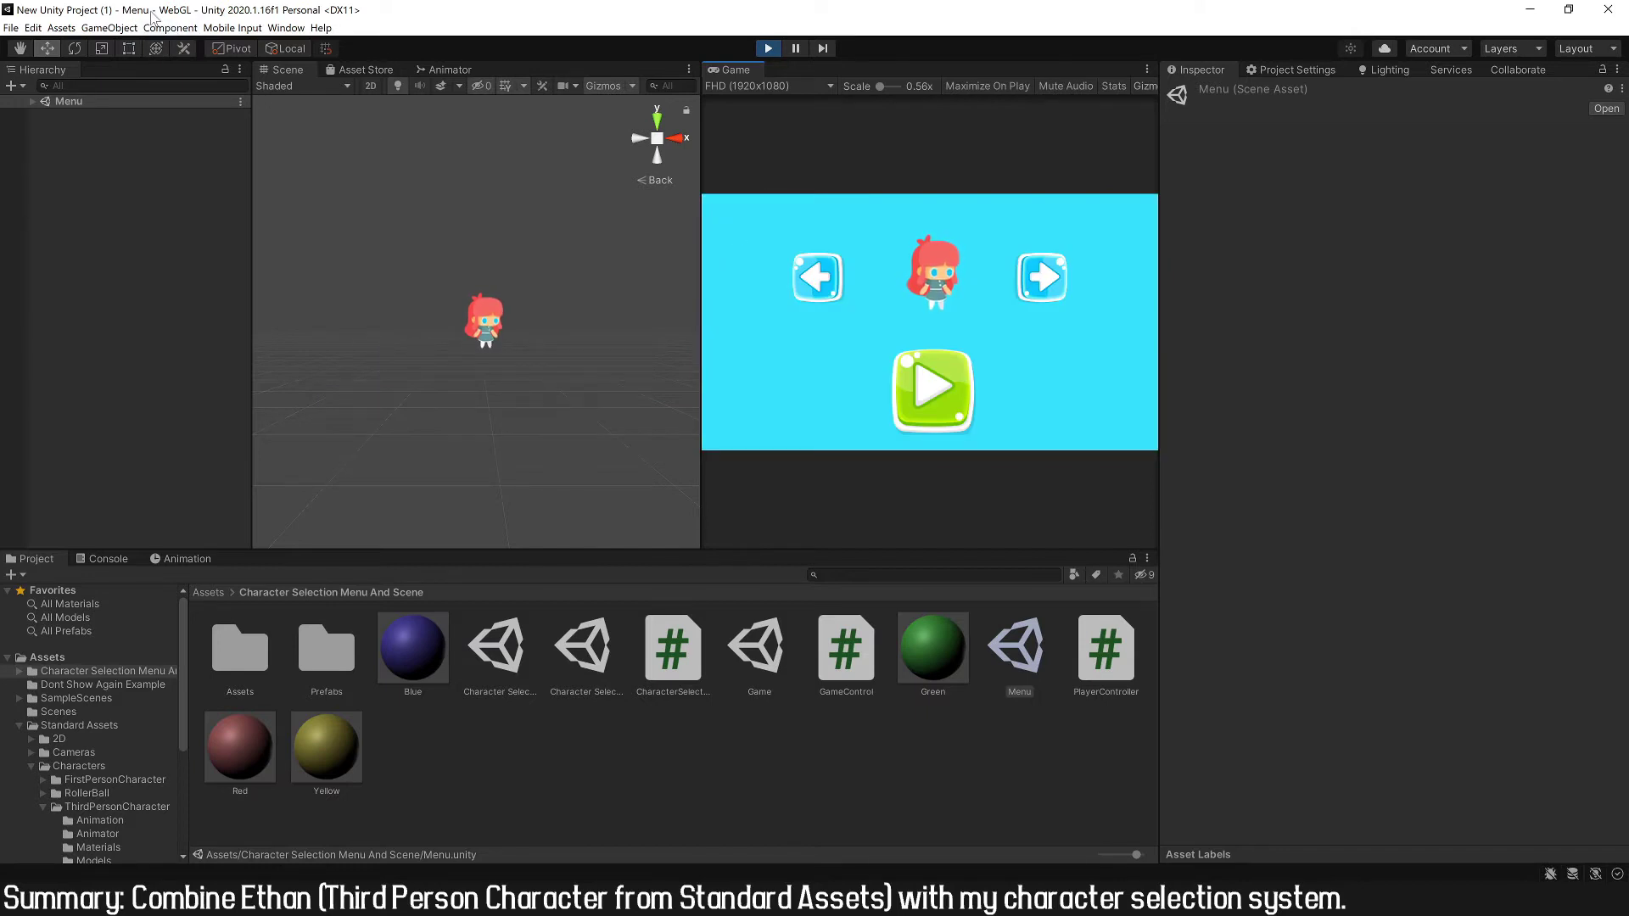
pyautogui.click(768, 49)
# - Delete the Dino, Girl and Boy characters under CharacterPosition in the Menu scene
pyautogui.click(105, 170)
pyautogui.press('Right')
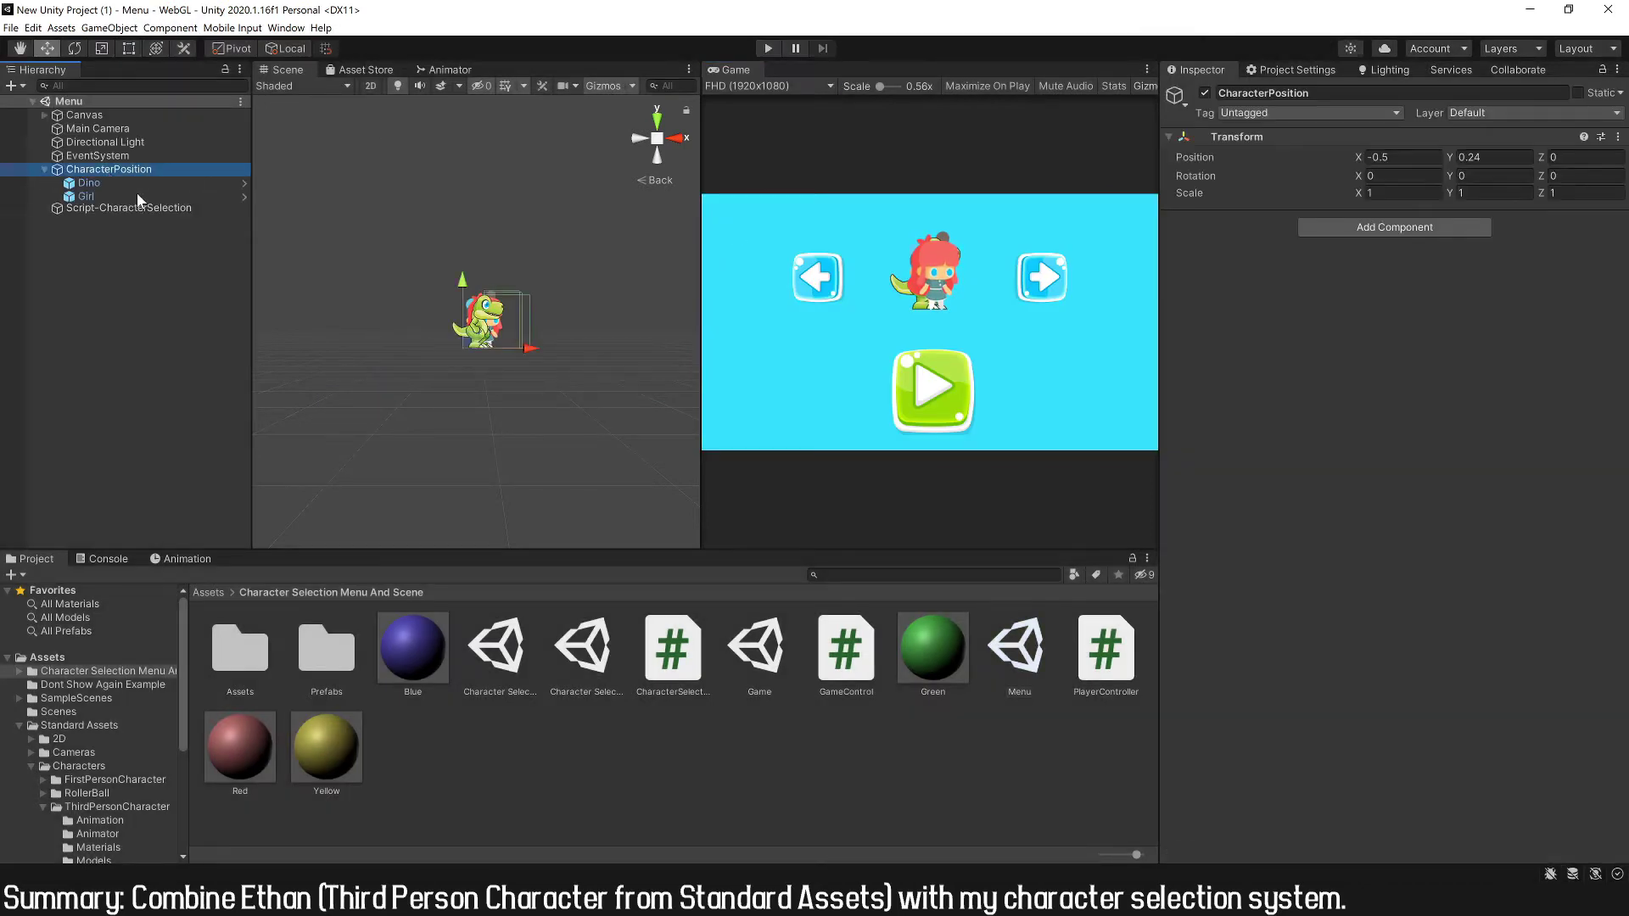
pyautogui.click(103, 183)
pyautogui.keyDown('shift'); pyautogui.click(105, 204); pyautogui.keyUp('shift')
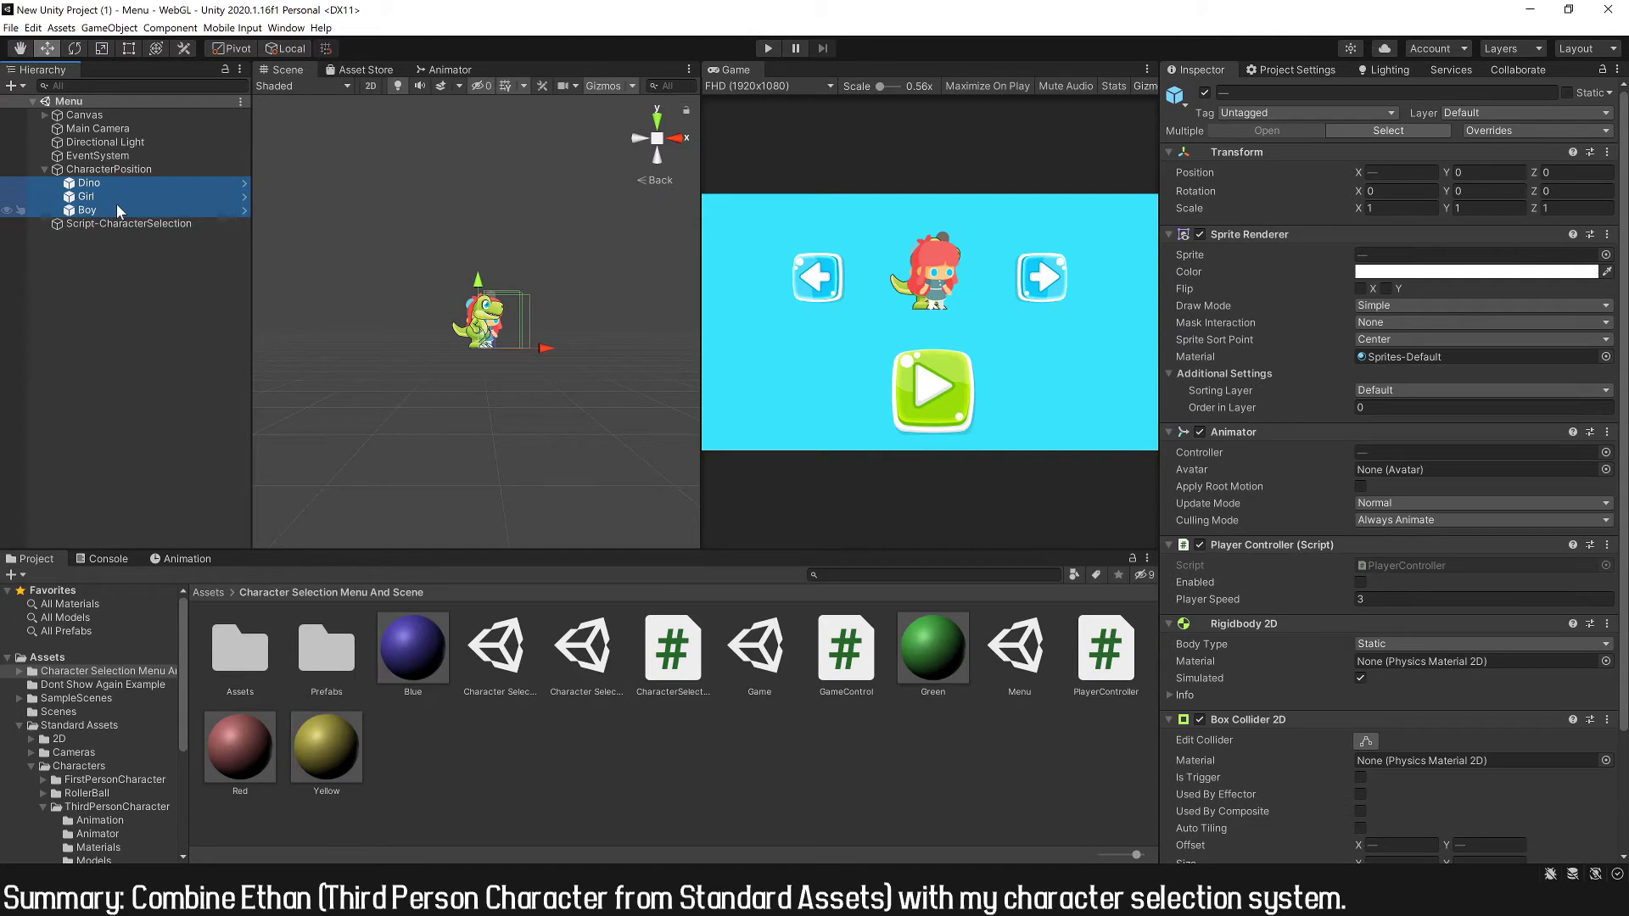
pyautogui.press('Delete')
# - Add the ThirdPersonController prefab to the Menu scene as Red, with its Y rotation set to 180
pyautogui.scroll(-3, 109, 766)
pyautogui.click(94, 824)
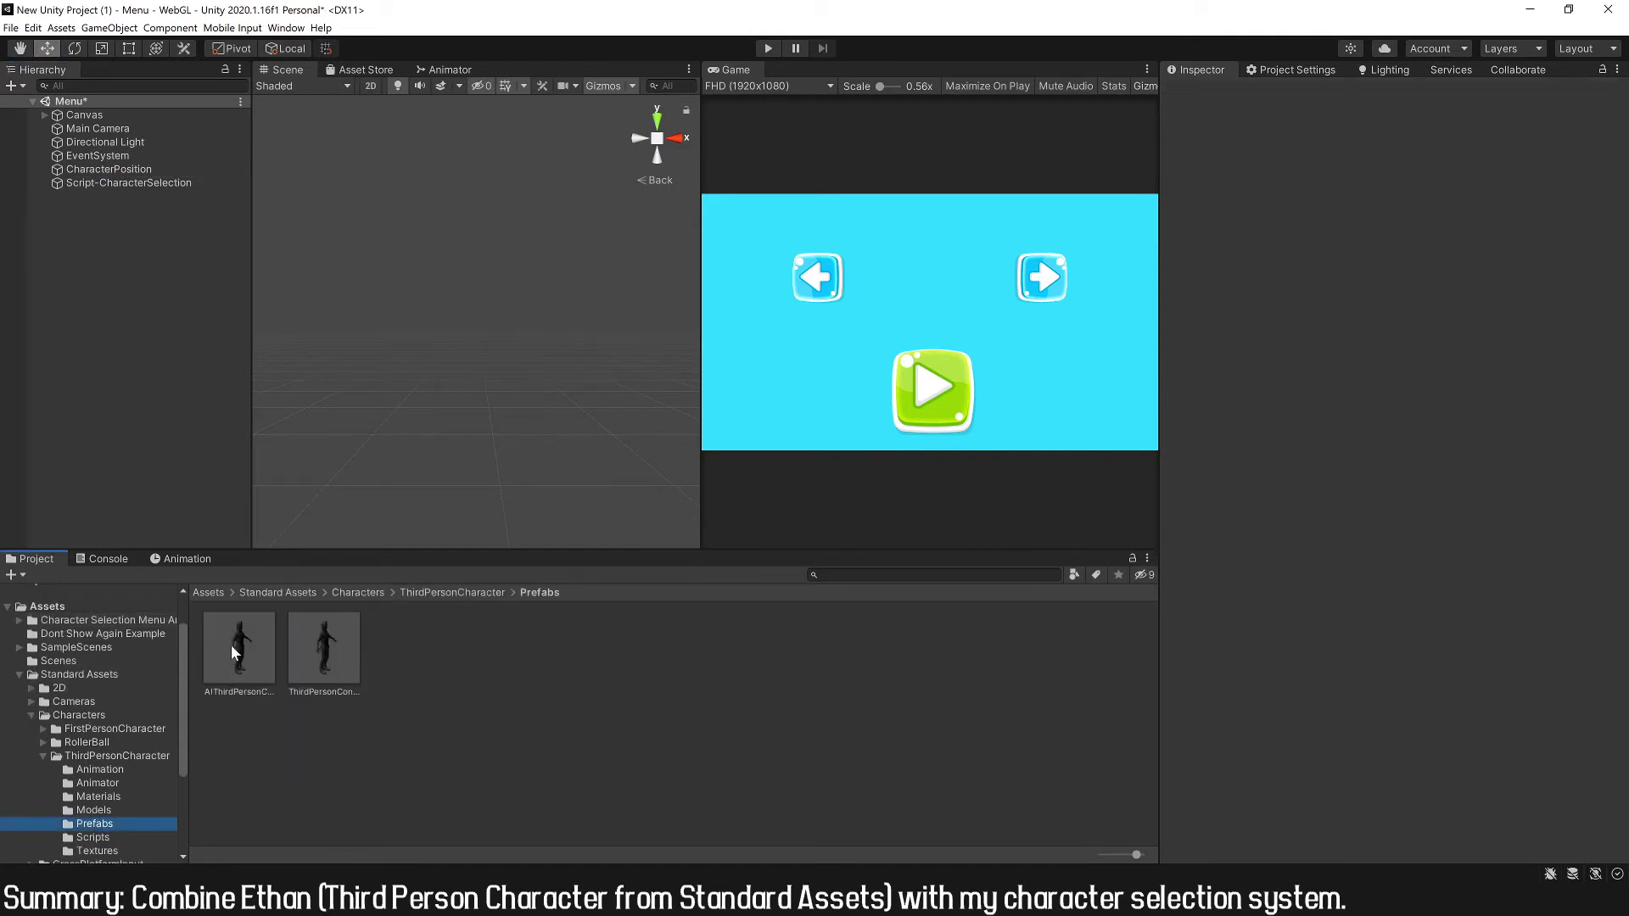
pyautogui.moveTo(314, 654); pyautogui.dragTo(152, 216)
pyautogui.click(1490, 191)
pyautogui.write('180')
pyautogui.press('Return')
pyautogui.click(119, 196)
pyautogui.write('Red')
pyautogui.press('Return')
# - Apply the Red material to the character and save it as a prefab variant in the Character Selection Menu And Scene folder
pyautogui.scroll(2, 94, 679)
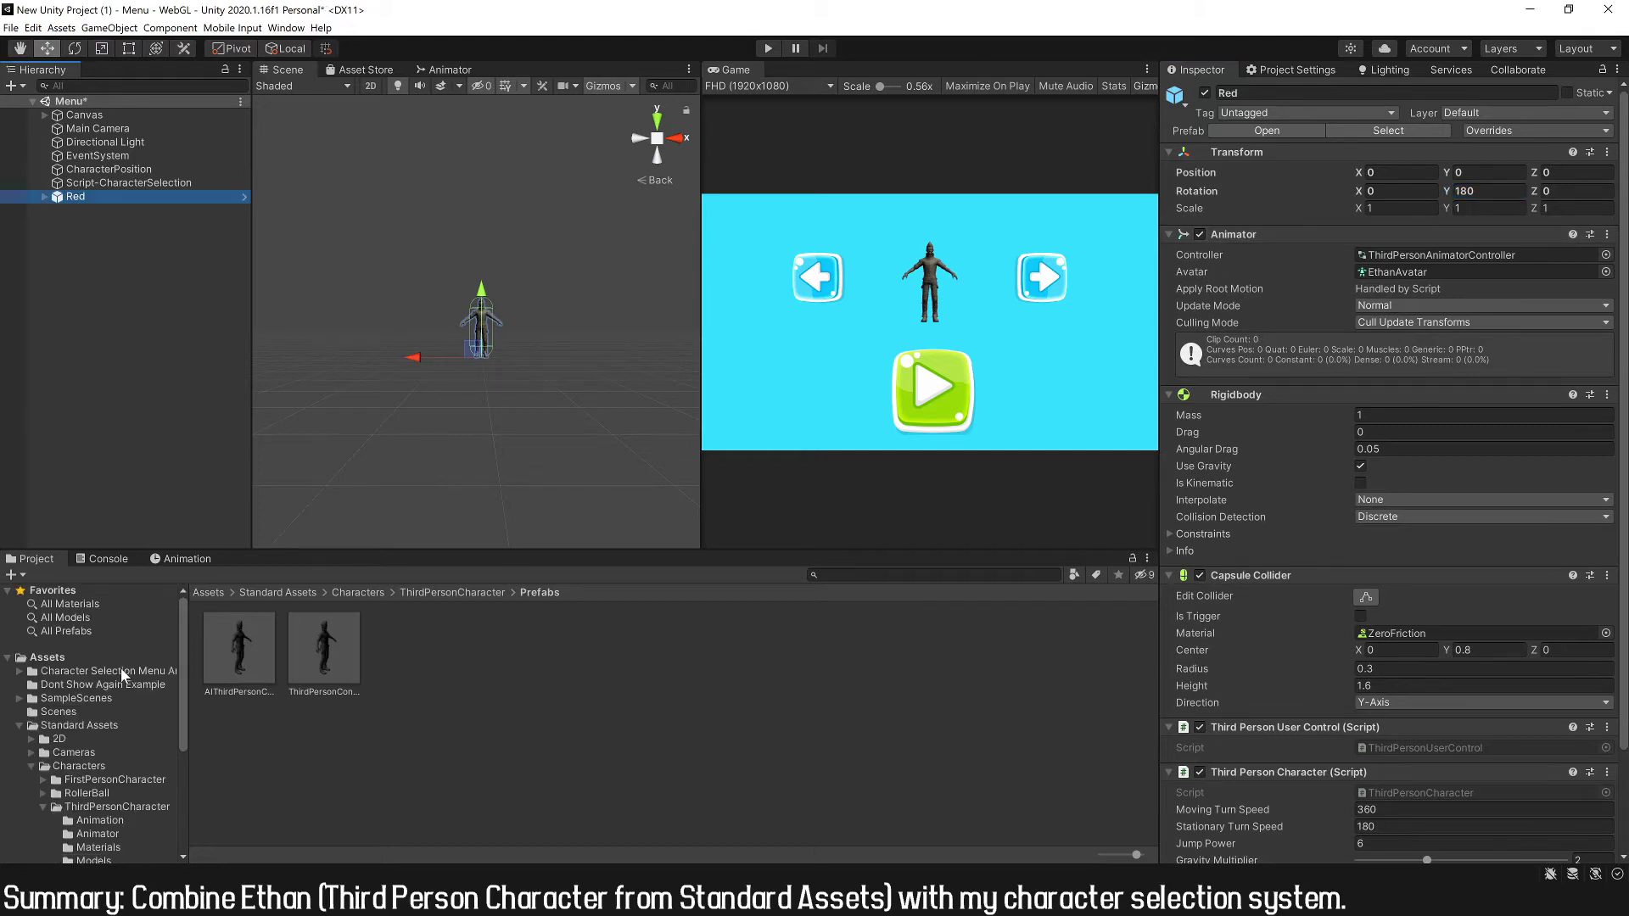
pyautogui.click(102, 671)
pyautogui.moveTo(244, 746); pyautogui.dragTo(486, 331)
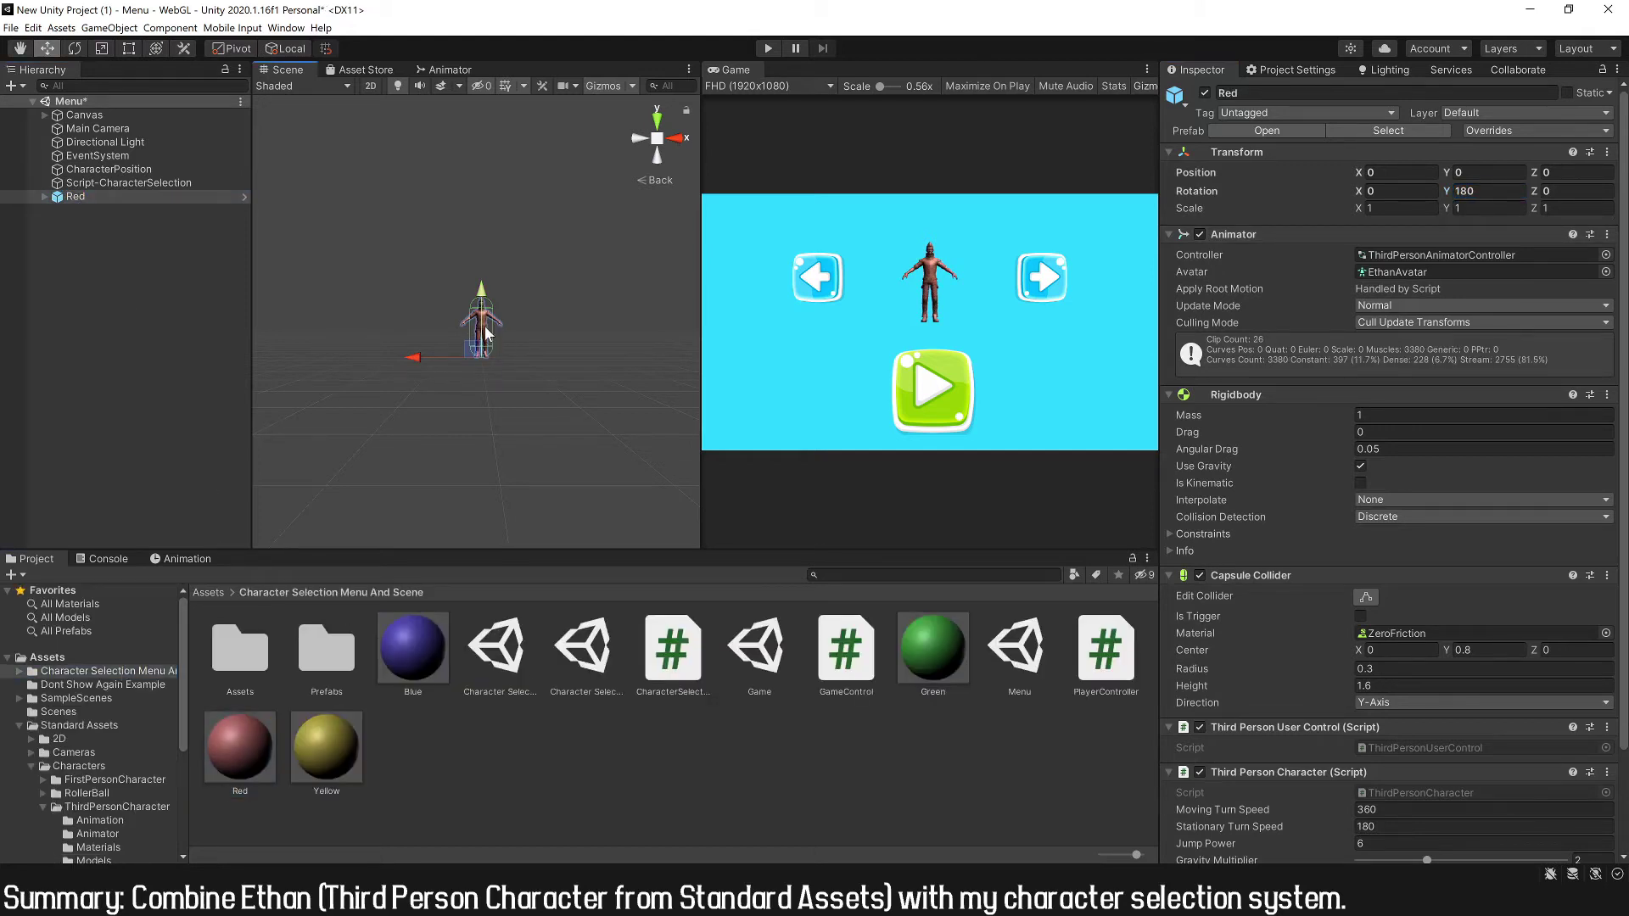
pyautogui.moveTo(85, 198); pyautogui.dragTo(414, 801)
pyautogui.click(865, 477)
# - Rename the character Blue, give it the Blue material and save it as a prefab variant
pyautogui.click(83, 196)
pyautogui.press('F2')
pyautogui.write('B')
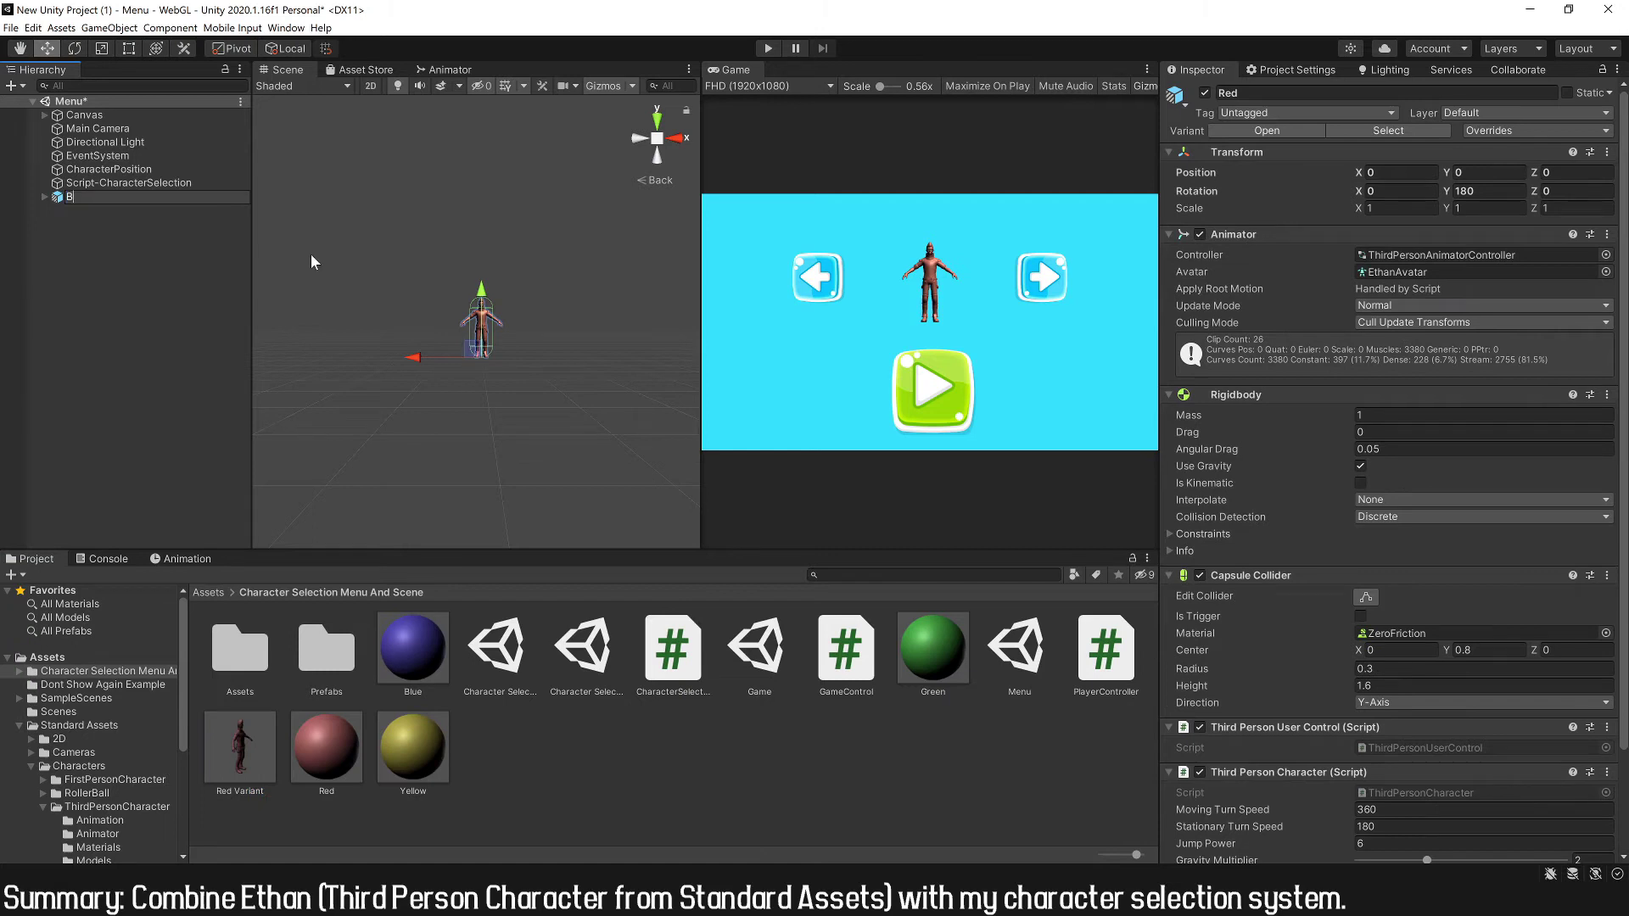
pyautogui.write('lue')
pyautogui.press('Return')
pyautogui.moveTo(414, 648); pyautogui.dragTo(481, 326)
pyautogui.moveTo(80, 196); pyautogui.dragTo(485, 750)
pyautogui.click(863, 477)
# - Rename the character Green, give it the Green material and save it as a prefab variant
pyautogui.press('F2')
pyautogui.write('Green')
pyautogui.moveTo(1020, 647); pyautogui.dragTo(481, 326)
pyautogui.moveTo(95, 196); pyautogui.dragTo(679, 750)
pyautogui.click(862, 472)
# - Save a Yellow prefab variant of the character using the Yellow material, and delete the character from the scene
pyautogui.press('F2')
pyautogui.write('Yellow')
pyautogui.moveTo(577, 743); pyautogui.dragTo(481, 326)
pyautogui.moveTo(89, 196); pyautogui.dragTo(696, 750)
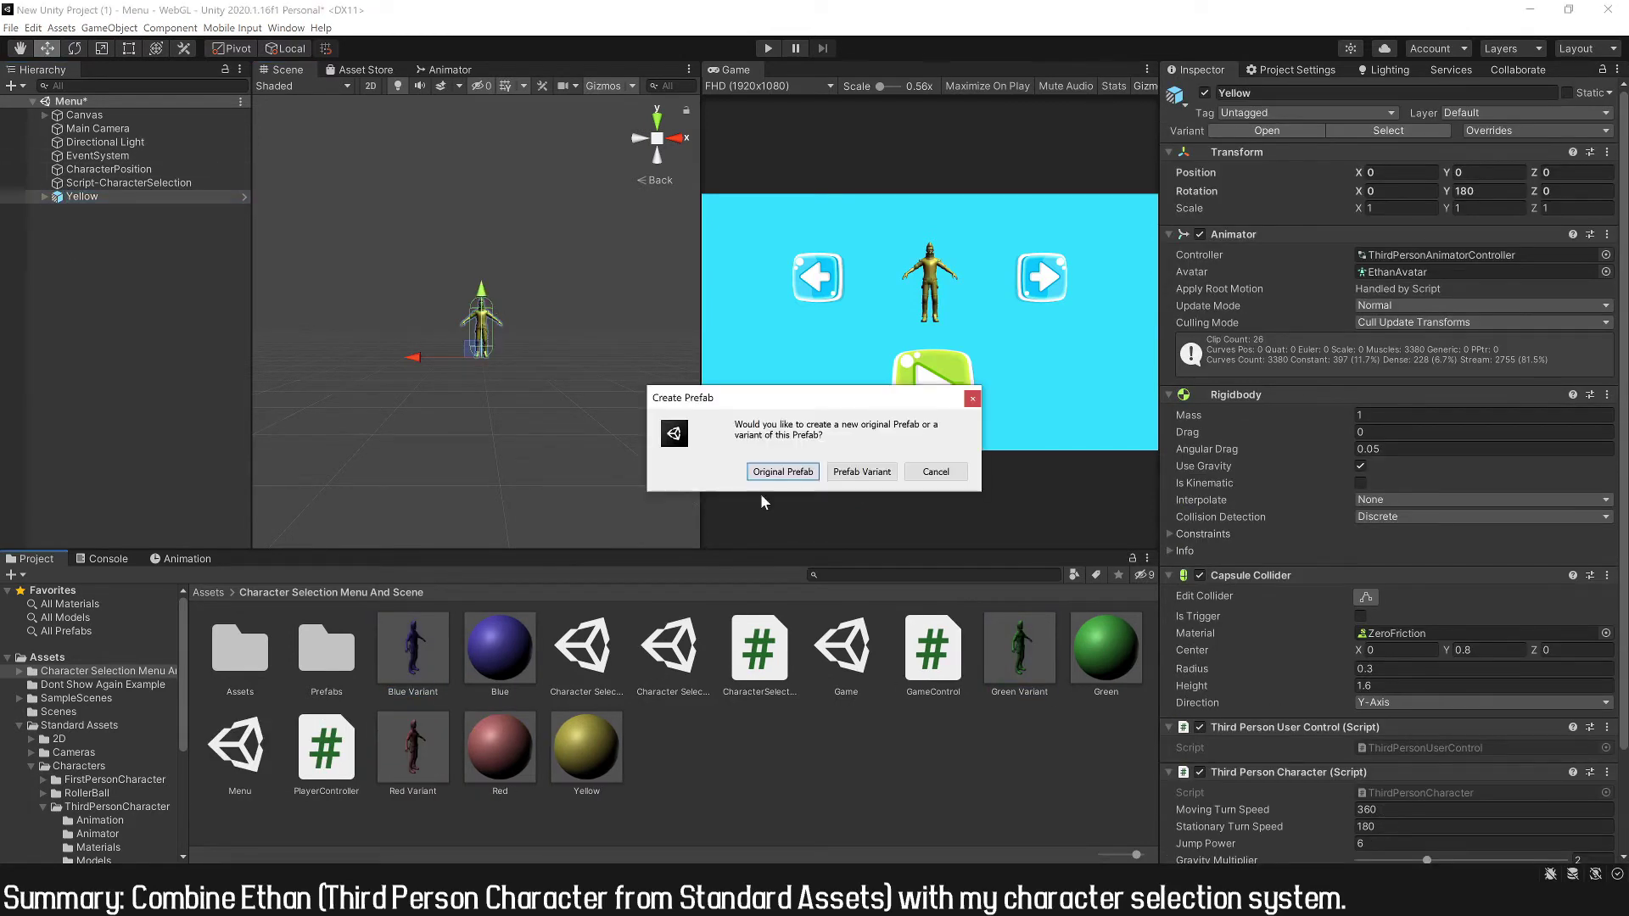
pyautogui.click(863, 472)
pyautogui.press('Delete')
# - Place the Blue, Red, Yellow and Green variants under CharacterPosition and move them together to about X 0.56
pyautogui.click(414, 747)
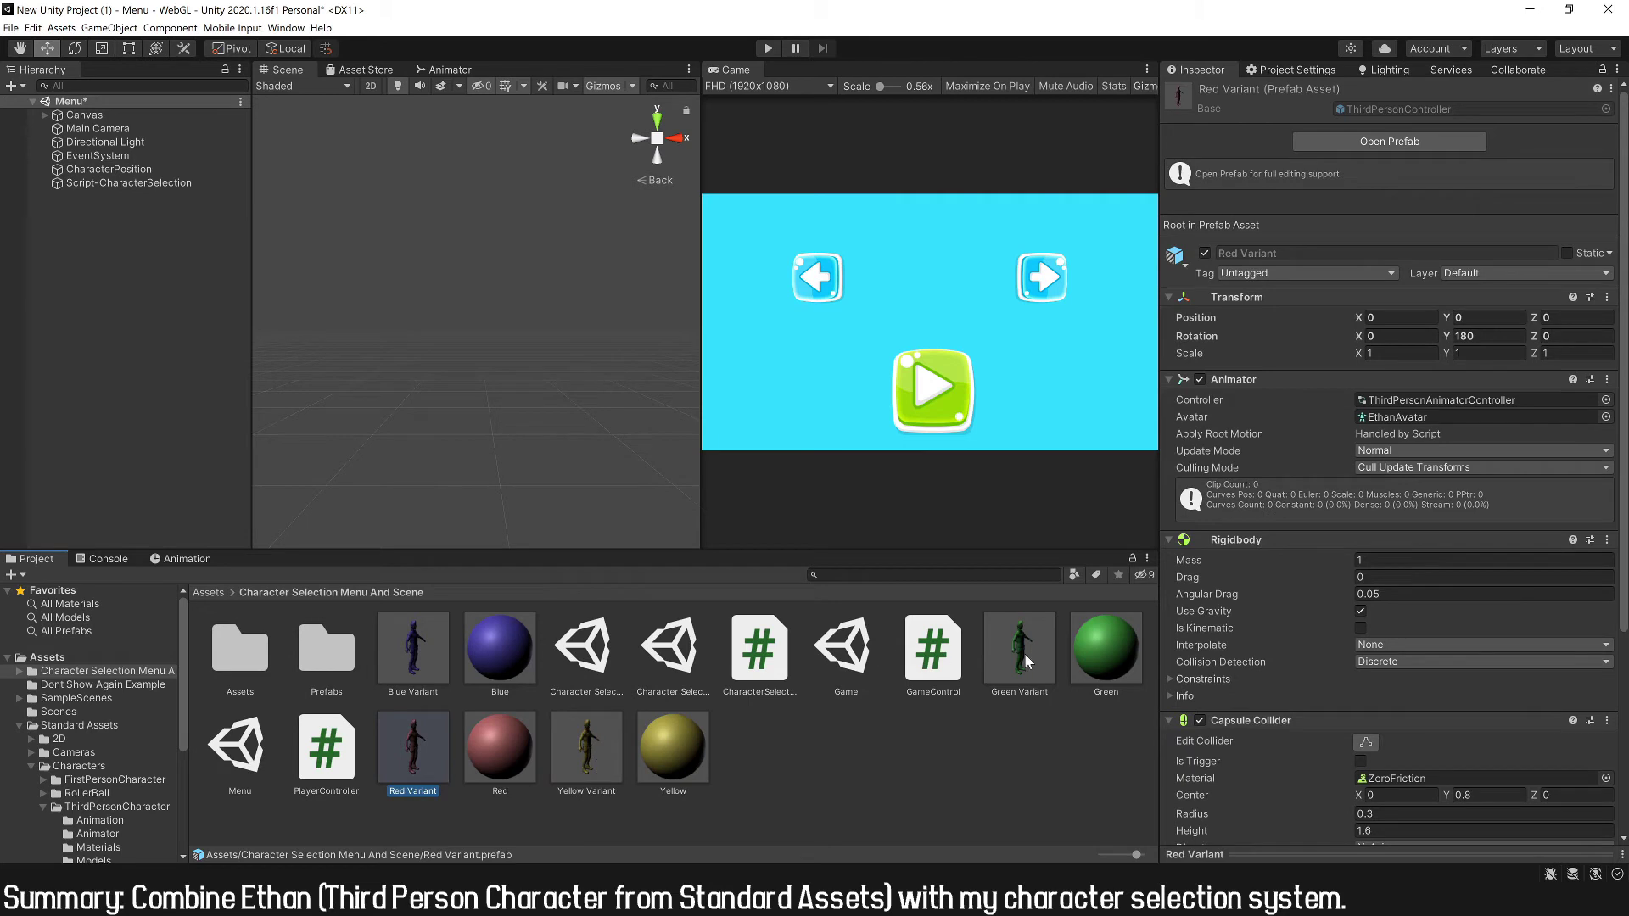
pyautogui.keyDown('ctrl'); pyautogui.click(414, 650); pyautogui.keyUp('ctrl')
pyautogui.keyDown('ctrl'); pyautogui.click(560, 743); pyautogui.keyUp('ctrl')
pyautogui.keyDown('ctrl'); pyautogui.click(1004, 660); pyautogui.keyUp('ctrl')
pyautogui.moveTo(410, 637); pyautogui.dragTo(140, 176)
pyautogui.moveTo(393, 349); pyautogui.dragTo(409, 354)
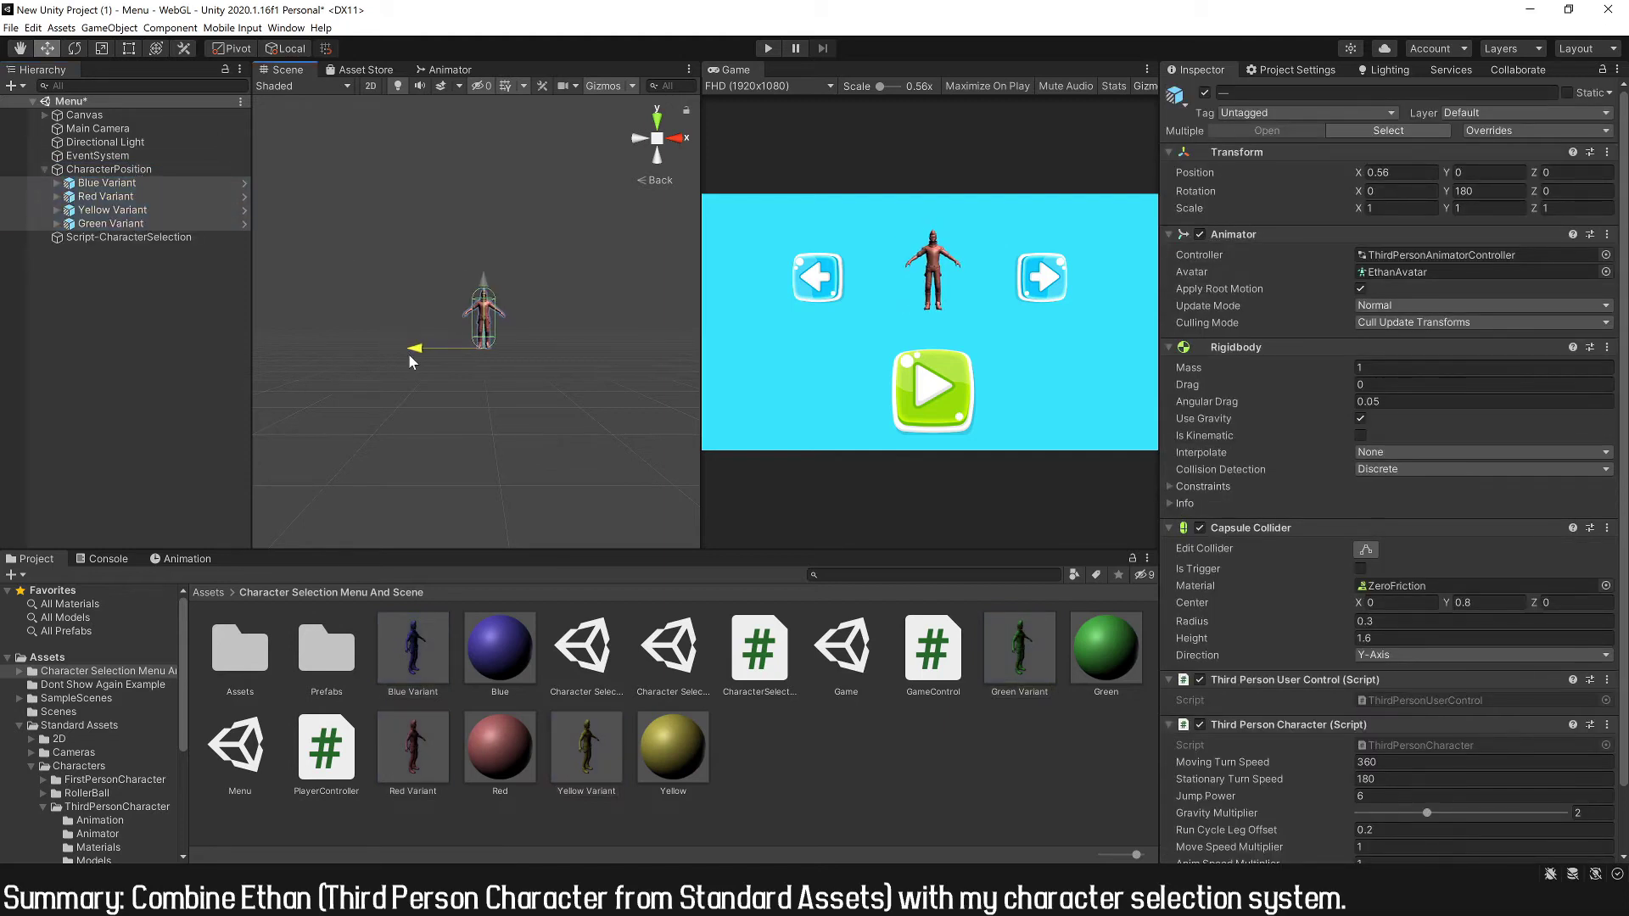
# - Set the Player Objects size of Script-CharacterSelection to 4 and assign the Blue, Red, Yellow and Green variants in that order
pyautogui.click(145, 238)
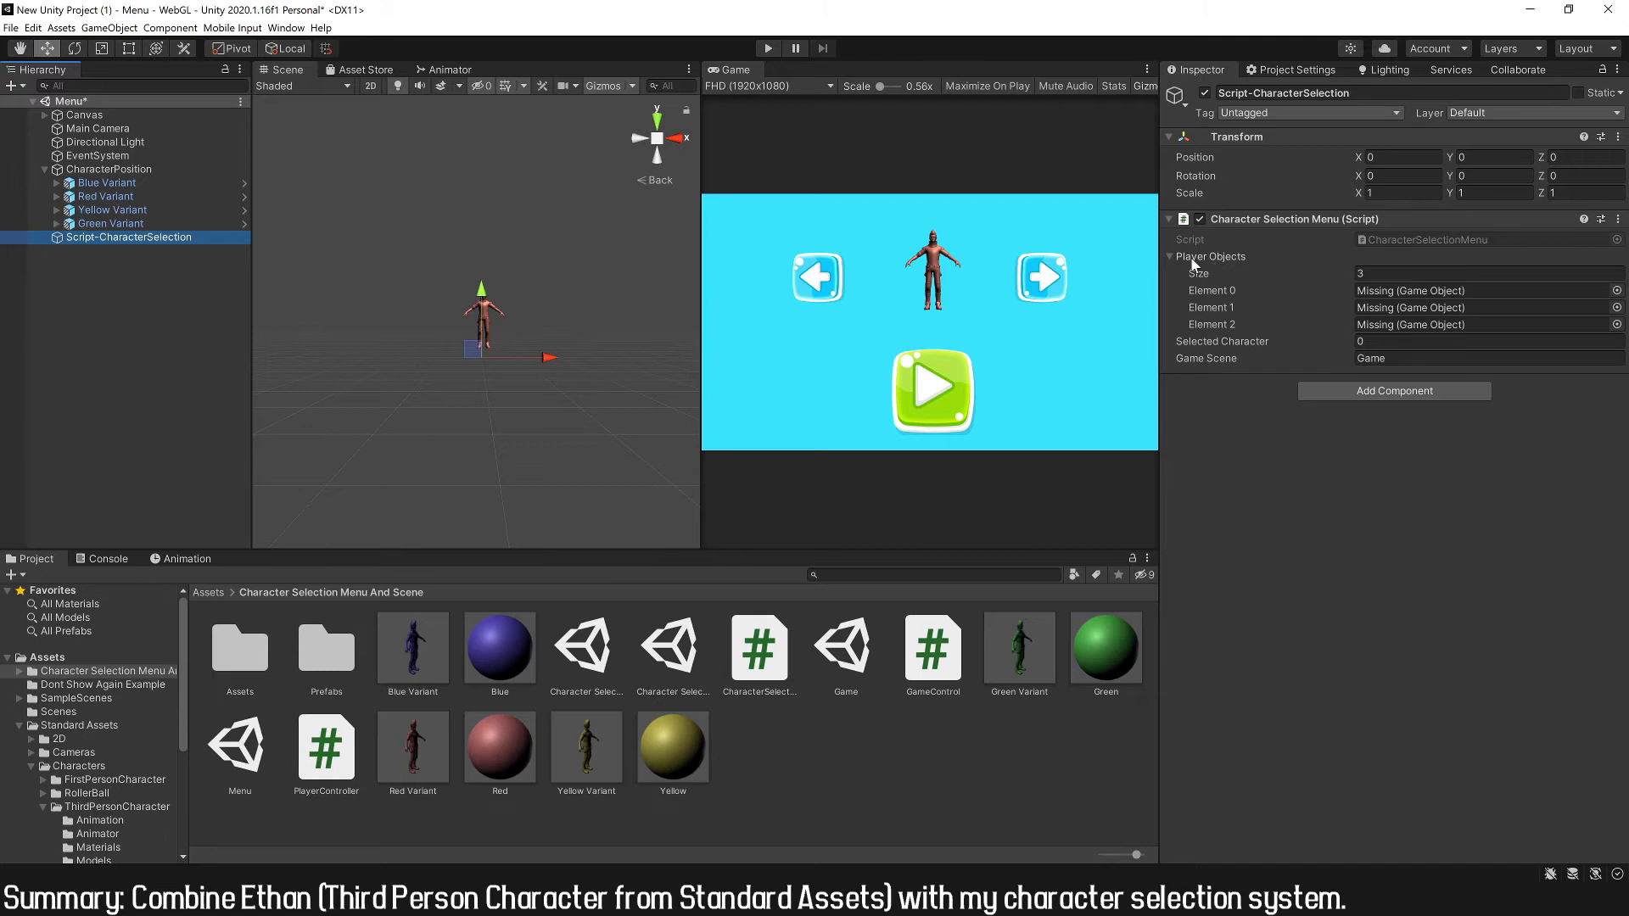
pyautogui.click(1382, 274)
pyautogui.write('4')
pyautogui.press('Return')
pyautogui.moveTo(106, 183); pyautogui.dragTo(1417, 309)
pyautogui.click(93, 197)
pyautogui.click(111, 210)
pyautogui.keyDown('shift'); pyautogui.click(110, 223); pyautogui.keyUp('shift')
pyautogui.moveTo(110, 223); pyautogui.dragTo(1400, 325)
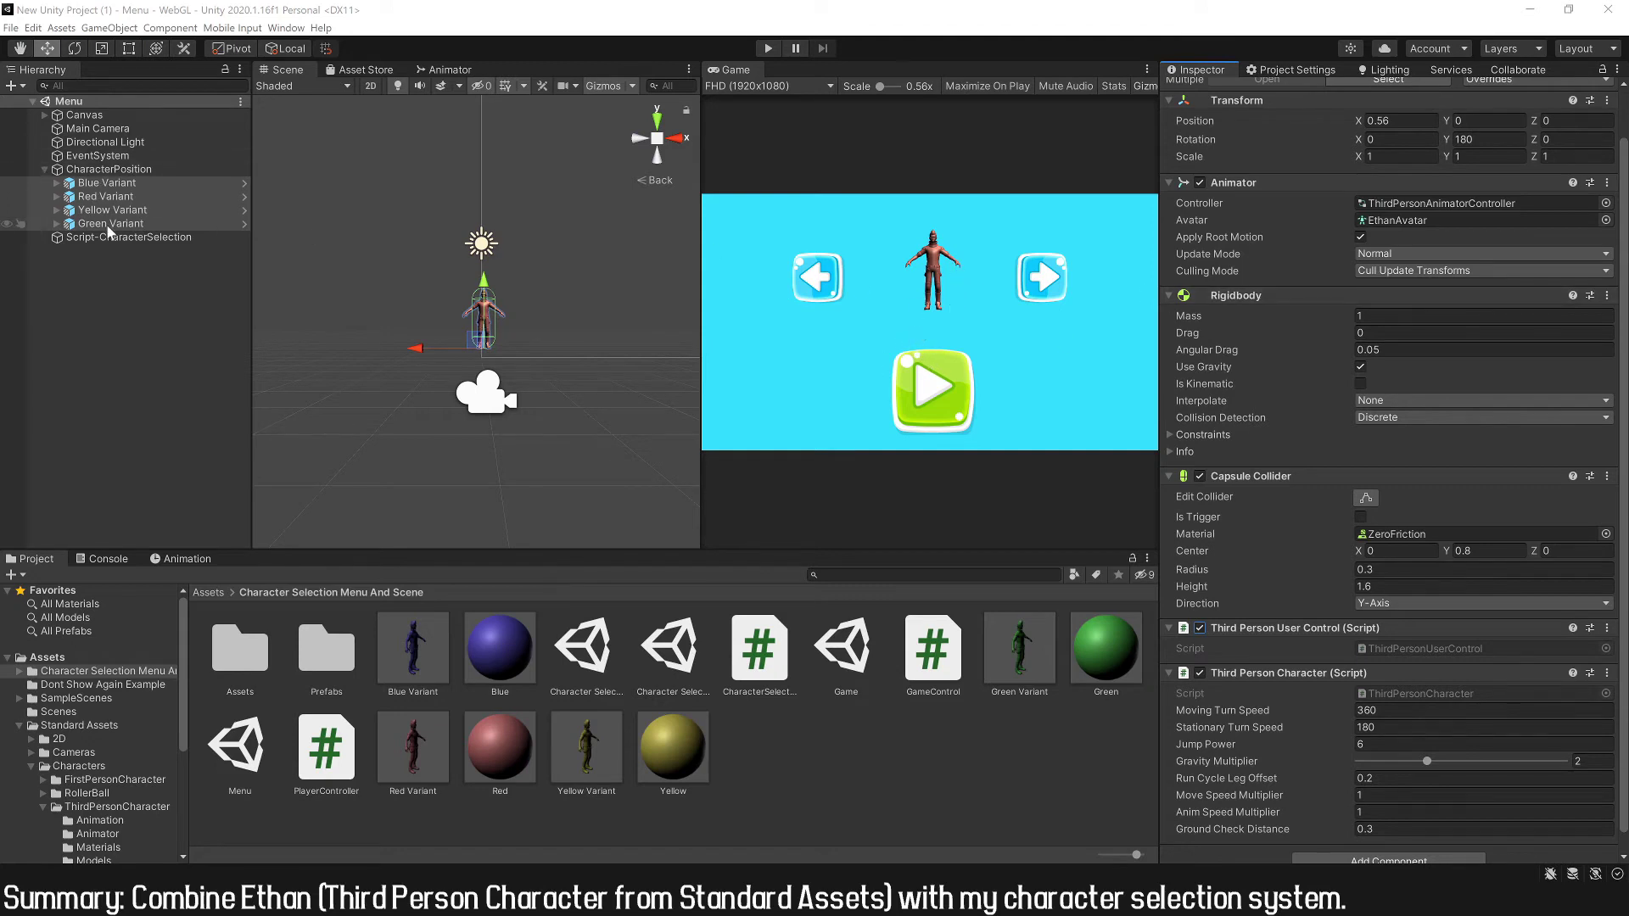
# - Turn off Use Gravity and disable the Third Person User Control script on all four character variants
pyautogui.click(1362, 368)
pyautogui.click(1199, 628)
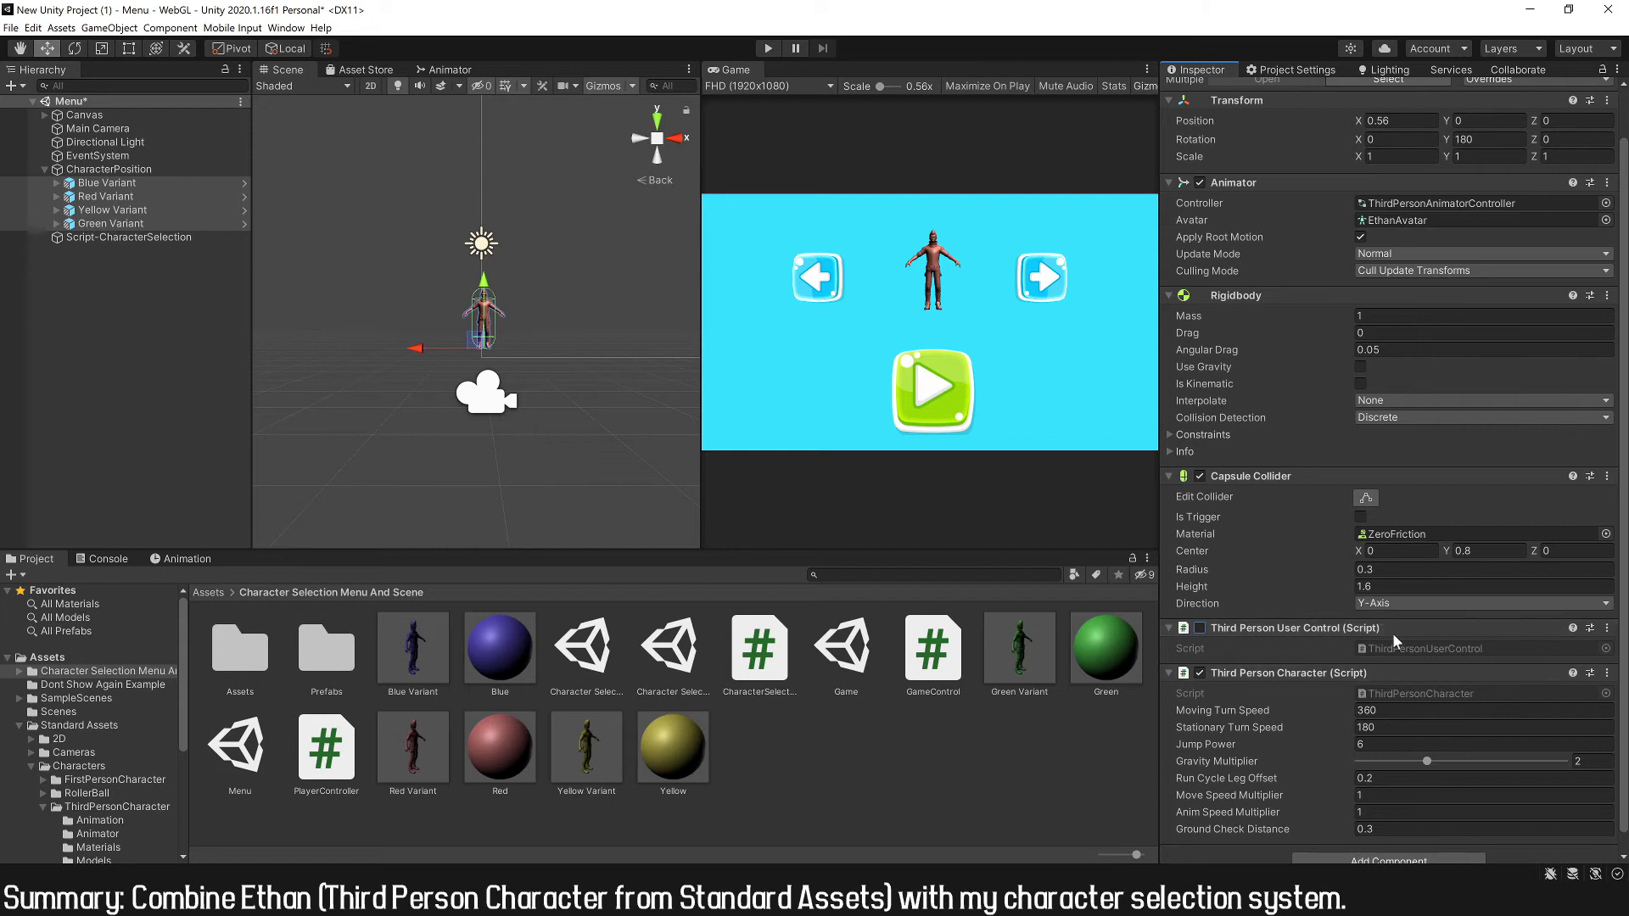
# - Play-test the Menu scene by cycling through the character variants in both directions, and stop play mode
pyautogui.click(768, 50)
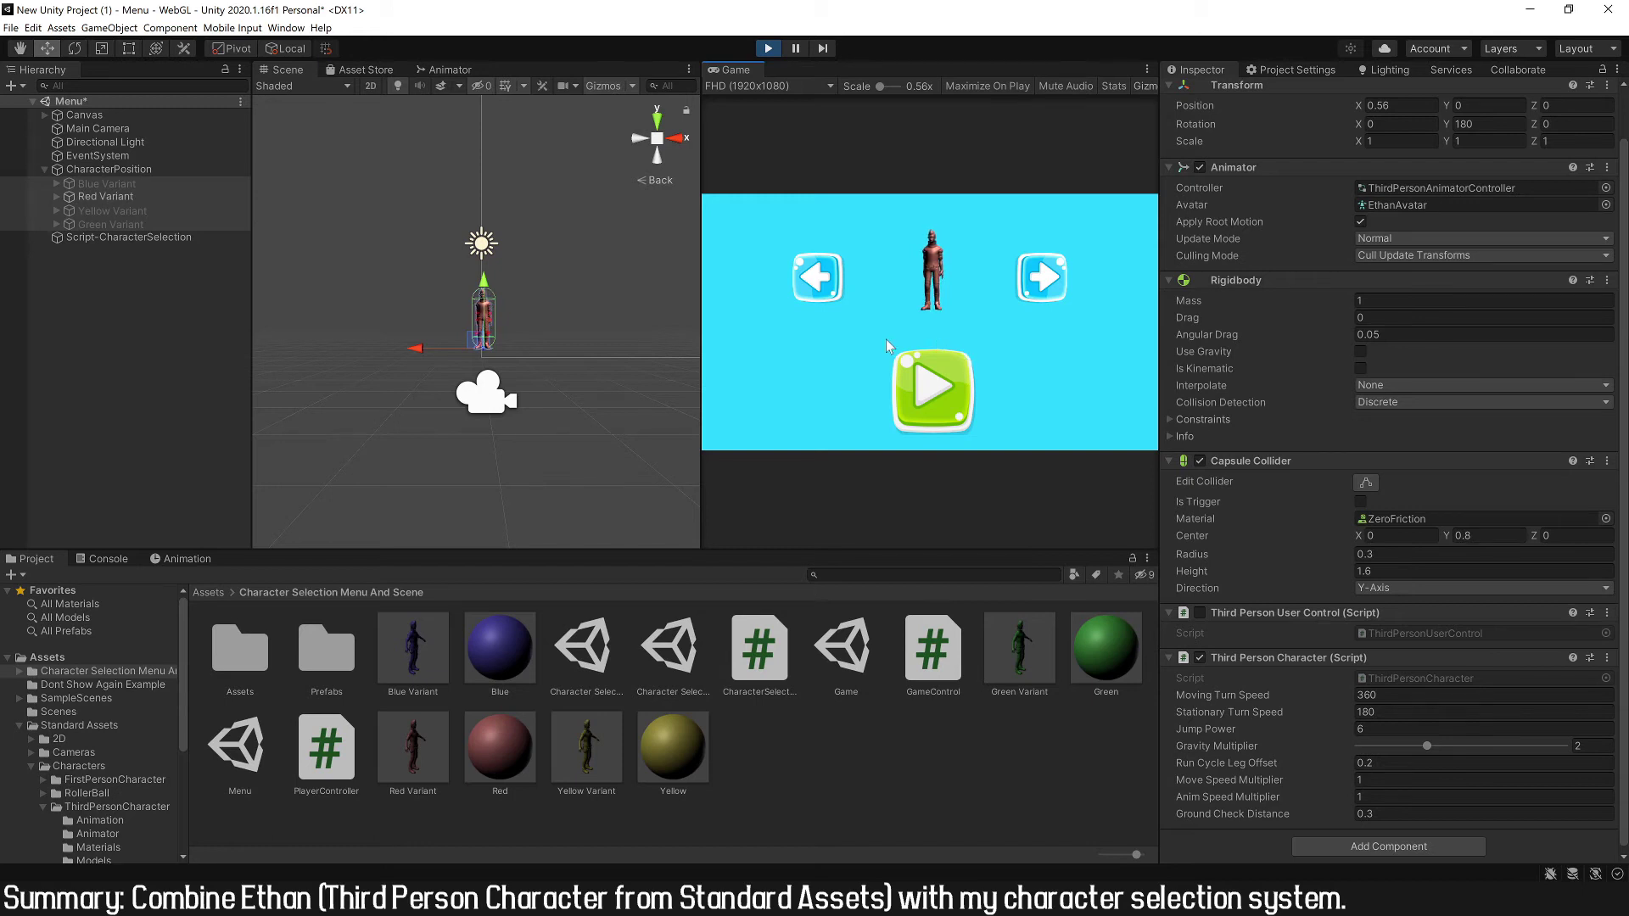
pyautogui.click(133, 198)
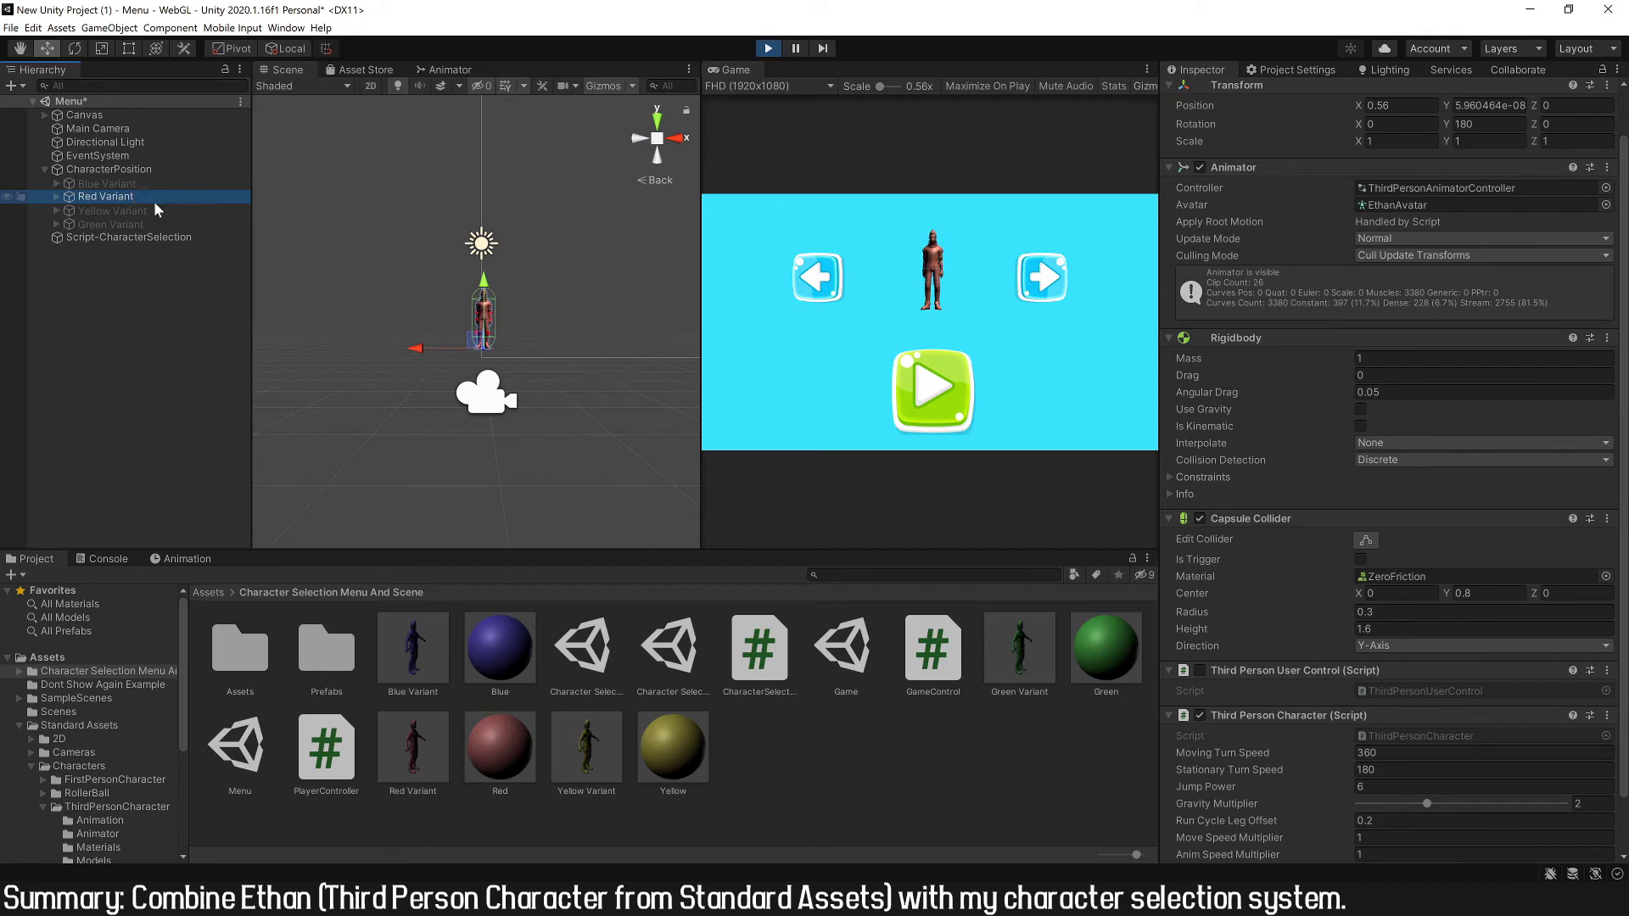
pyautogui.click(1059, 274)
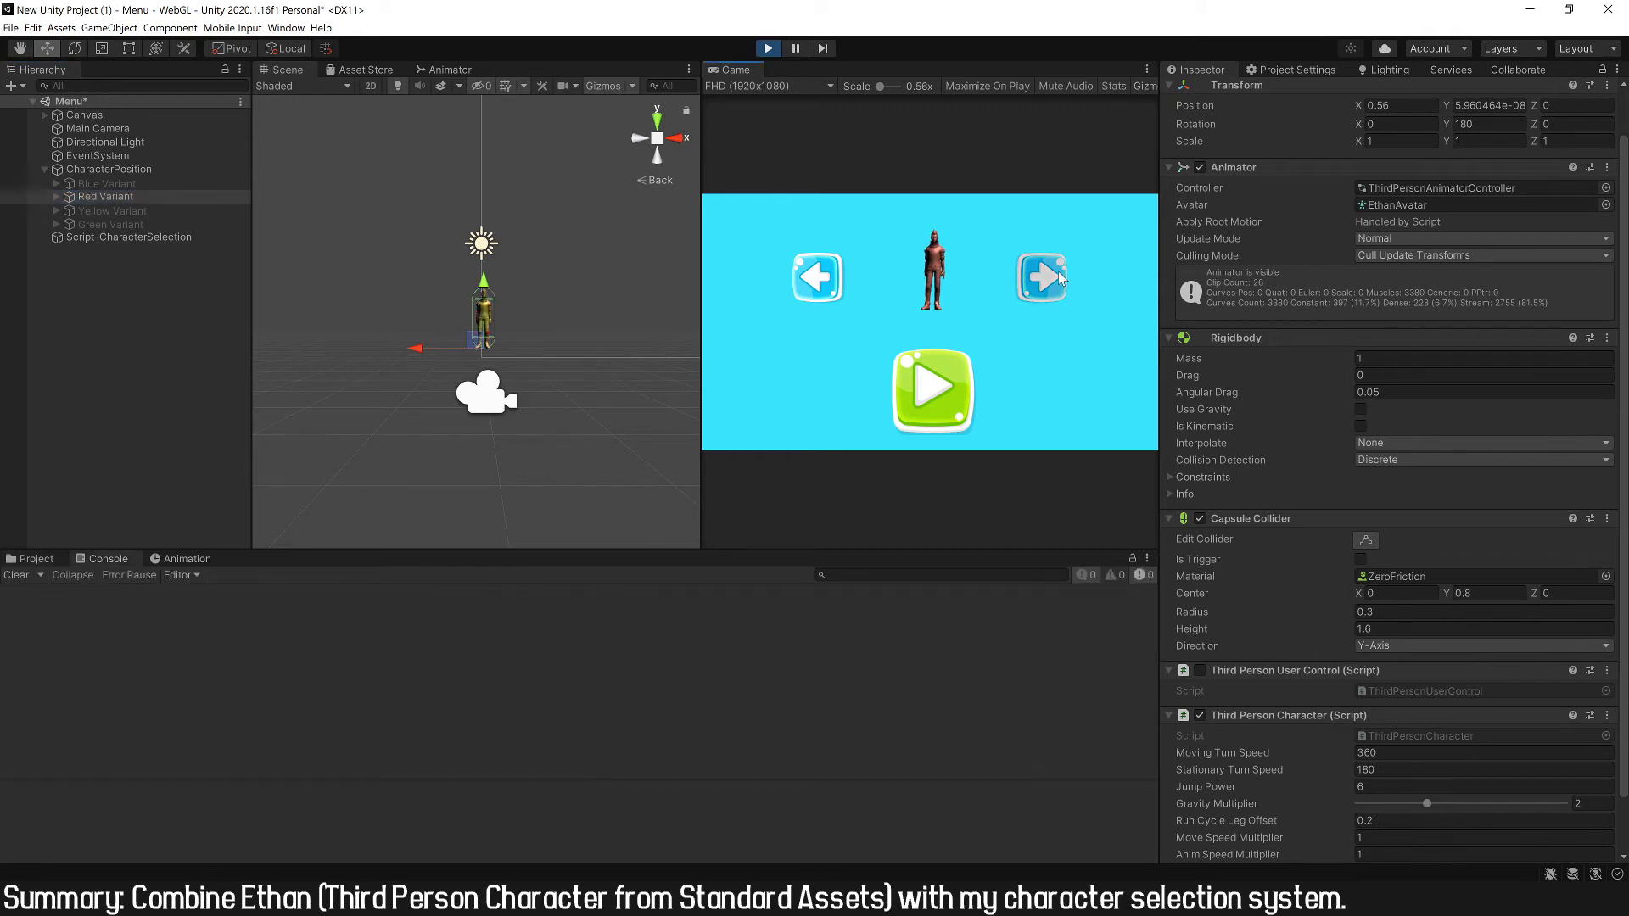
pyautogui.click(1058, 273)
pyautogui.click(1059, 273)
pyautogui.click(1059, 273)
pyautogui.click(1059, 273)
pyautogui.click(1059, 273)
pyautogui.click(1059, 274)
pyautogui.click(1059, 273)
pyautogui.click(808, 292)
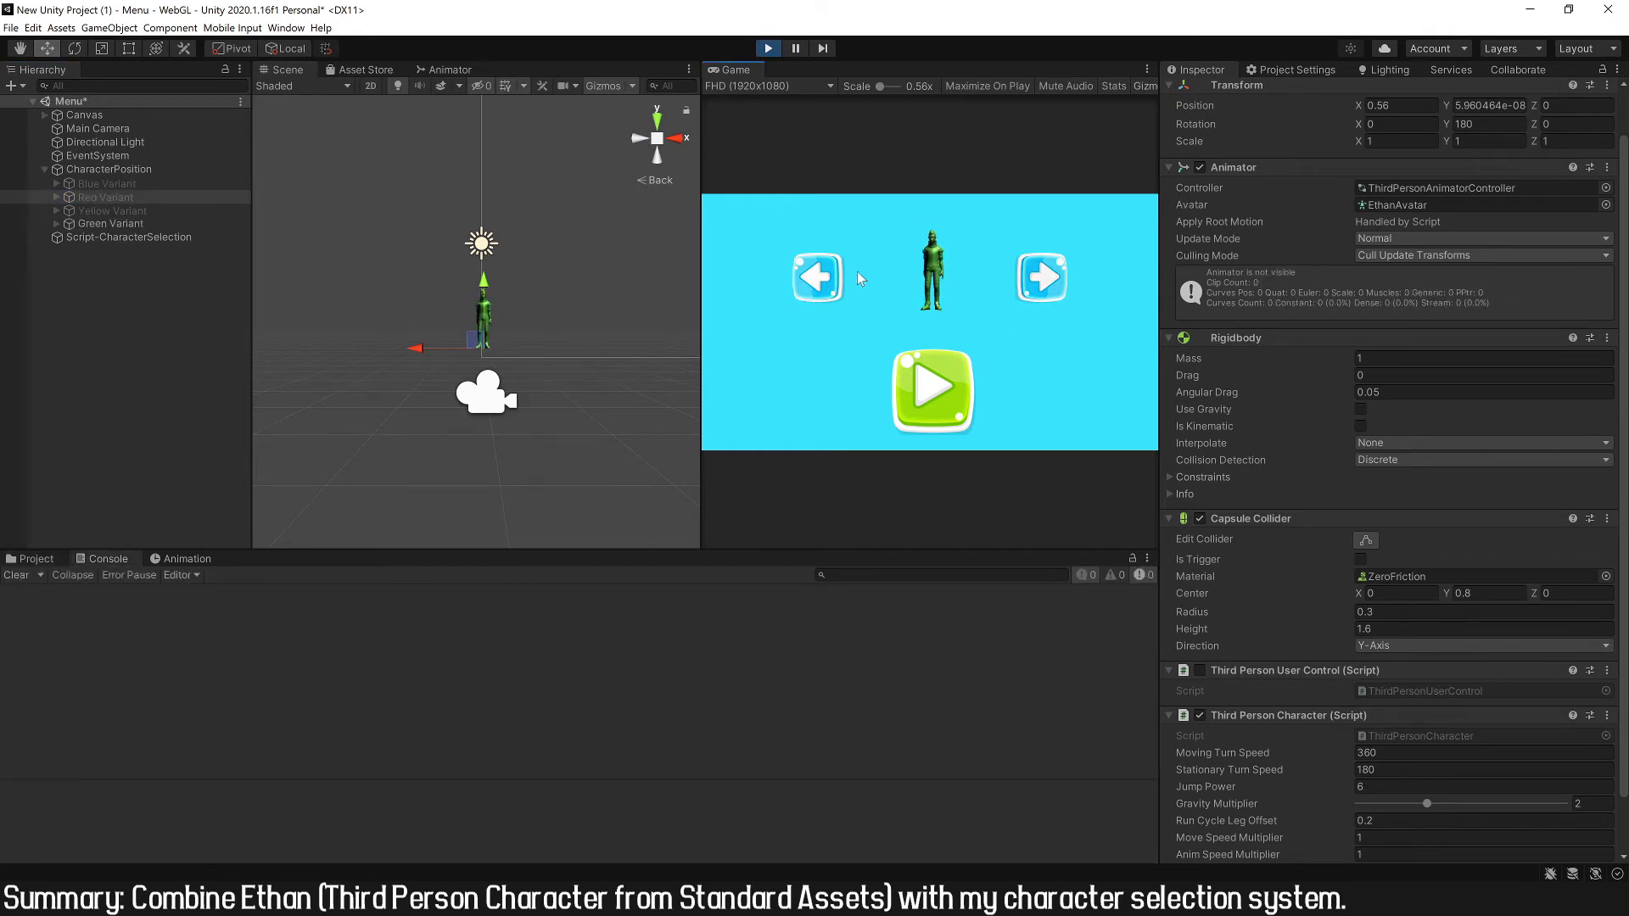
pyautogui.click(768, 49)
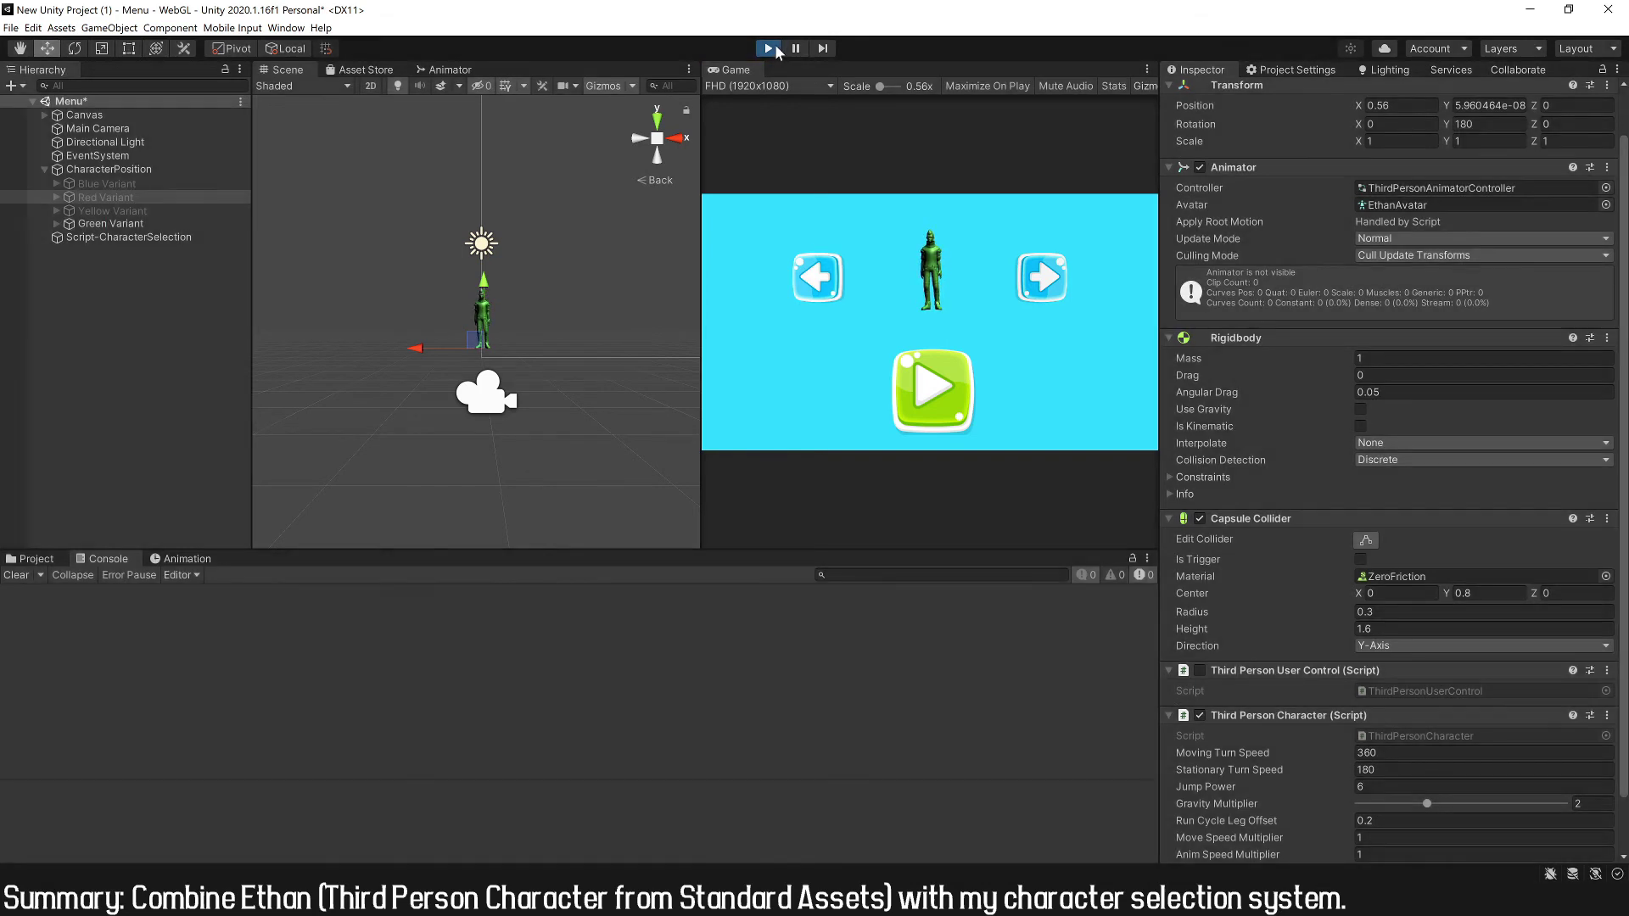
# - Open the Game scene, add a cube and stretch it into a wide, deep floor aligned with the ground sprites
pyautogui.doubleClick(851, 673)
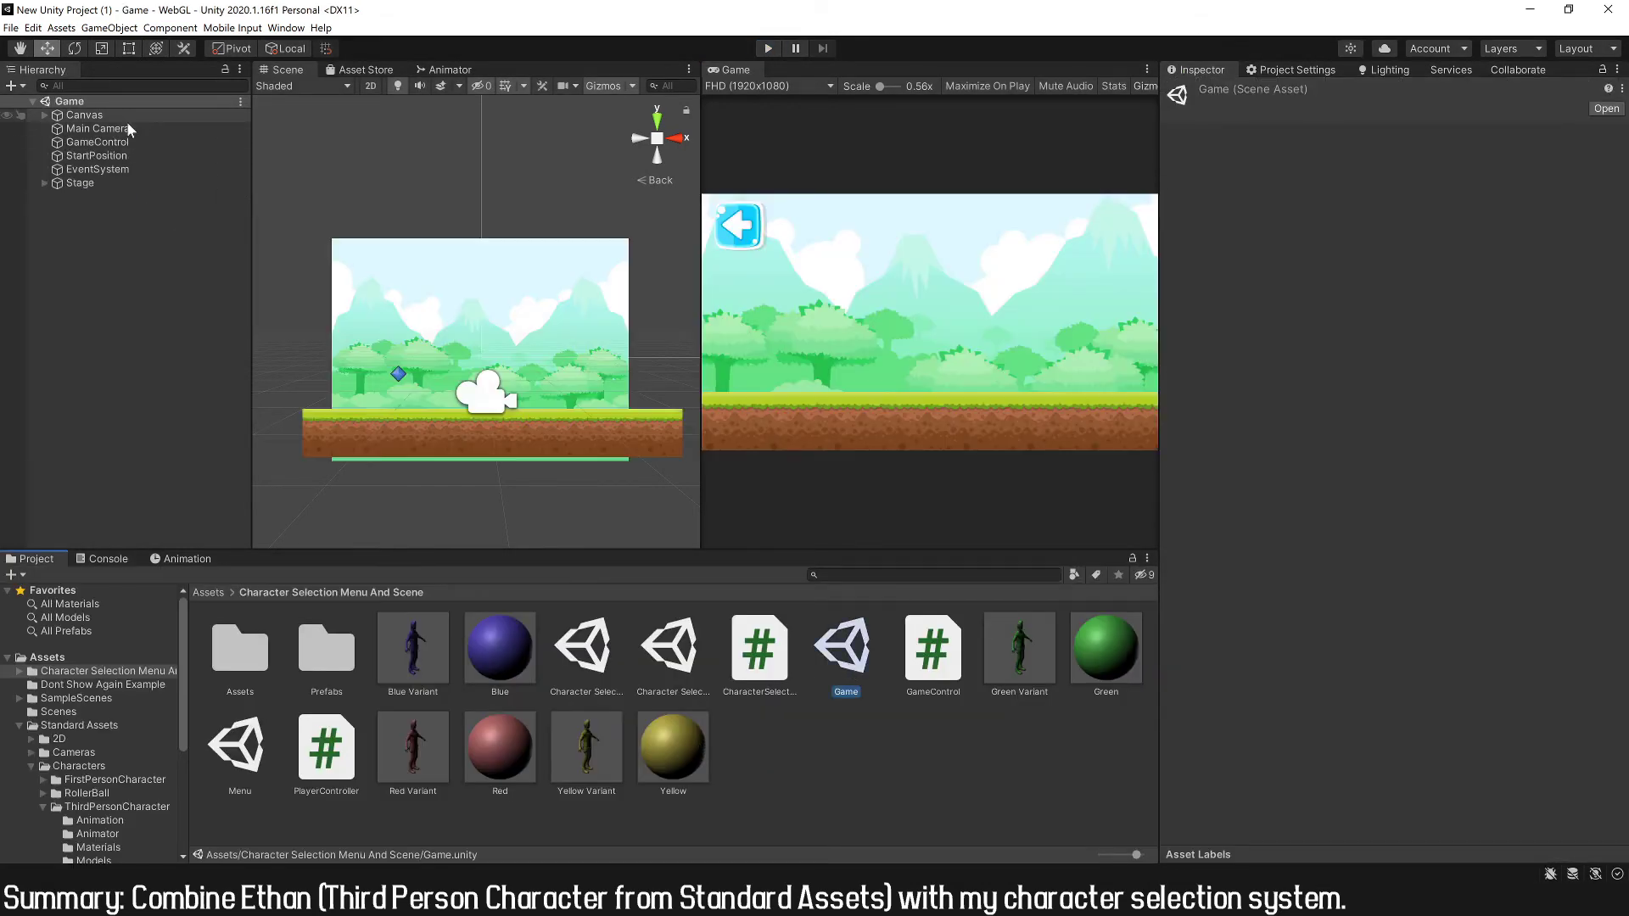
pyautogui.rightClick(88, 227)
pyautogui.moveTo(135, 390)
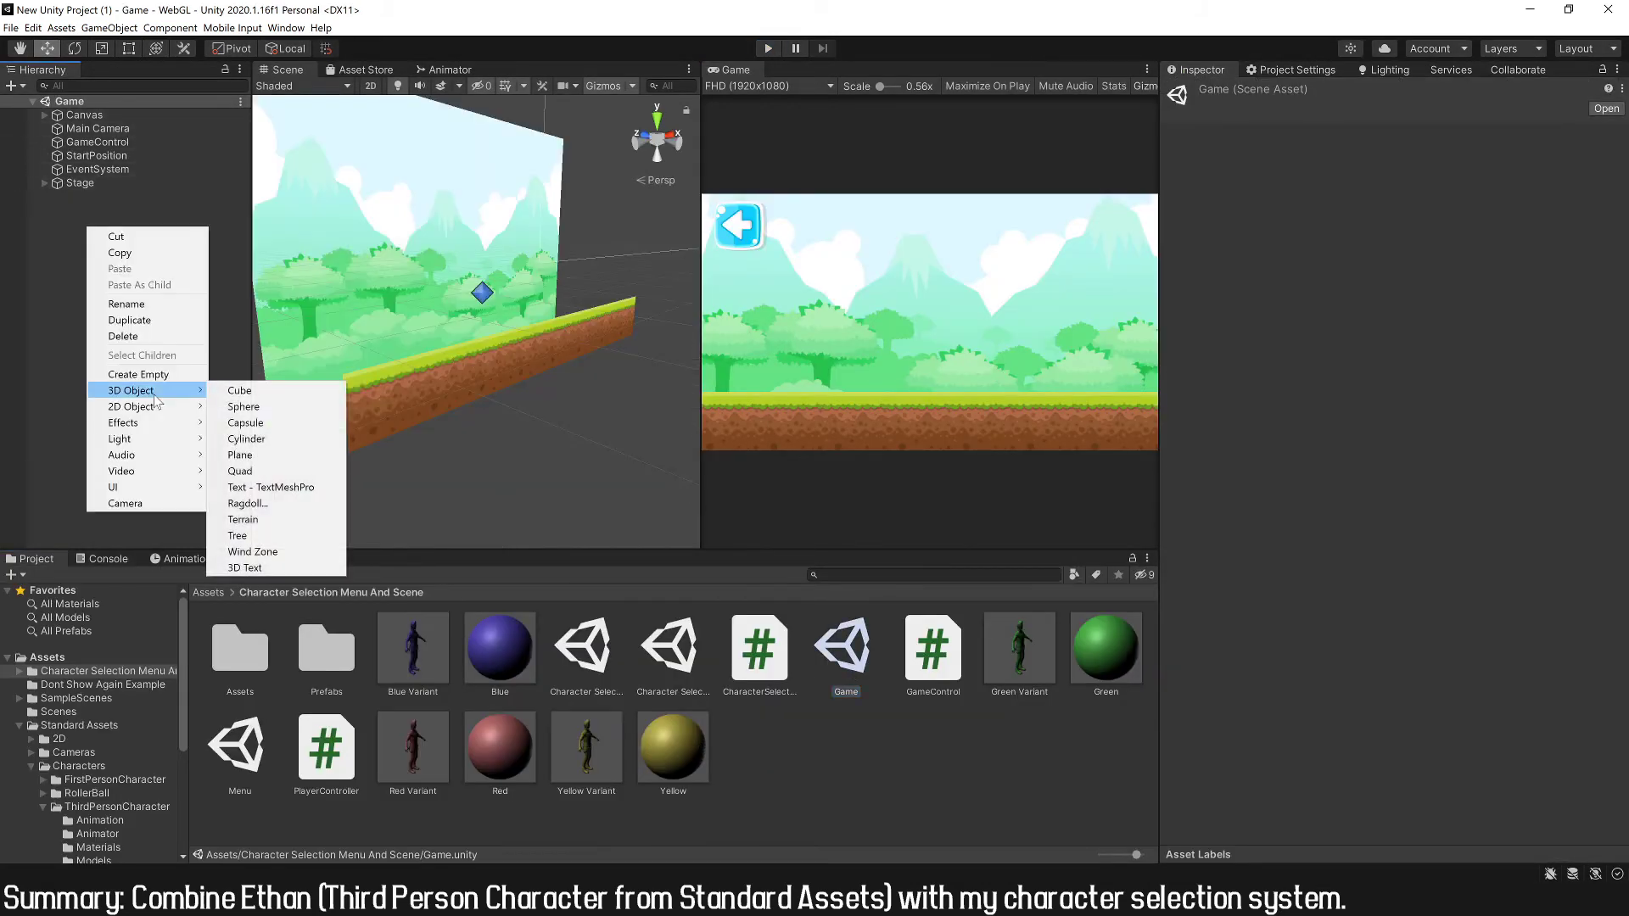
pyautogui.click(249, 392)
pyautogui.moveTo(537, 294); pyautogui.dragTo(538, 301)
pyautogui.press('r')
pyautogui.keyDown('alt'); pyautogui.moveTo(475, 340); pyautogui.dragTo(510, 330); pyautogui.keyUp('alt')
pyautogui.click(480, 365)
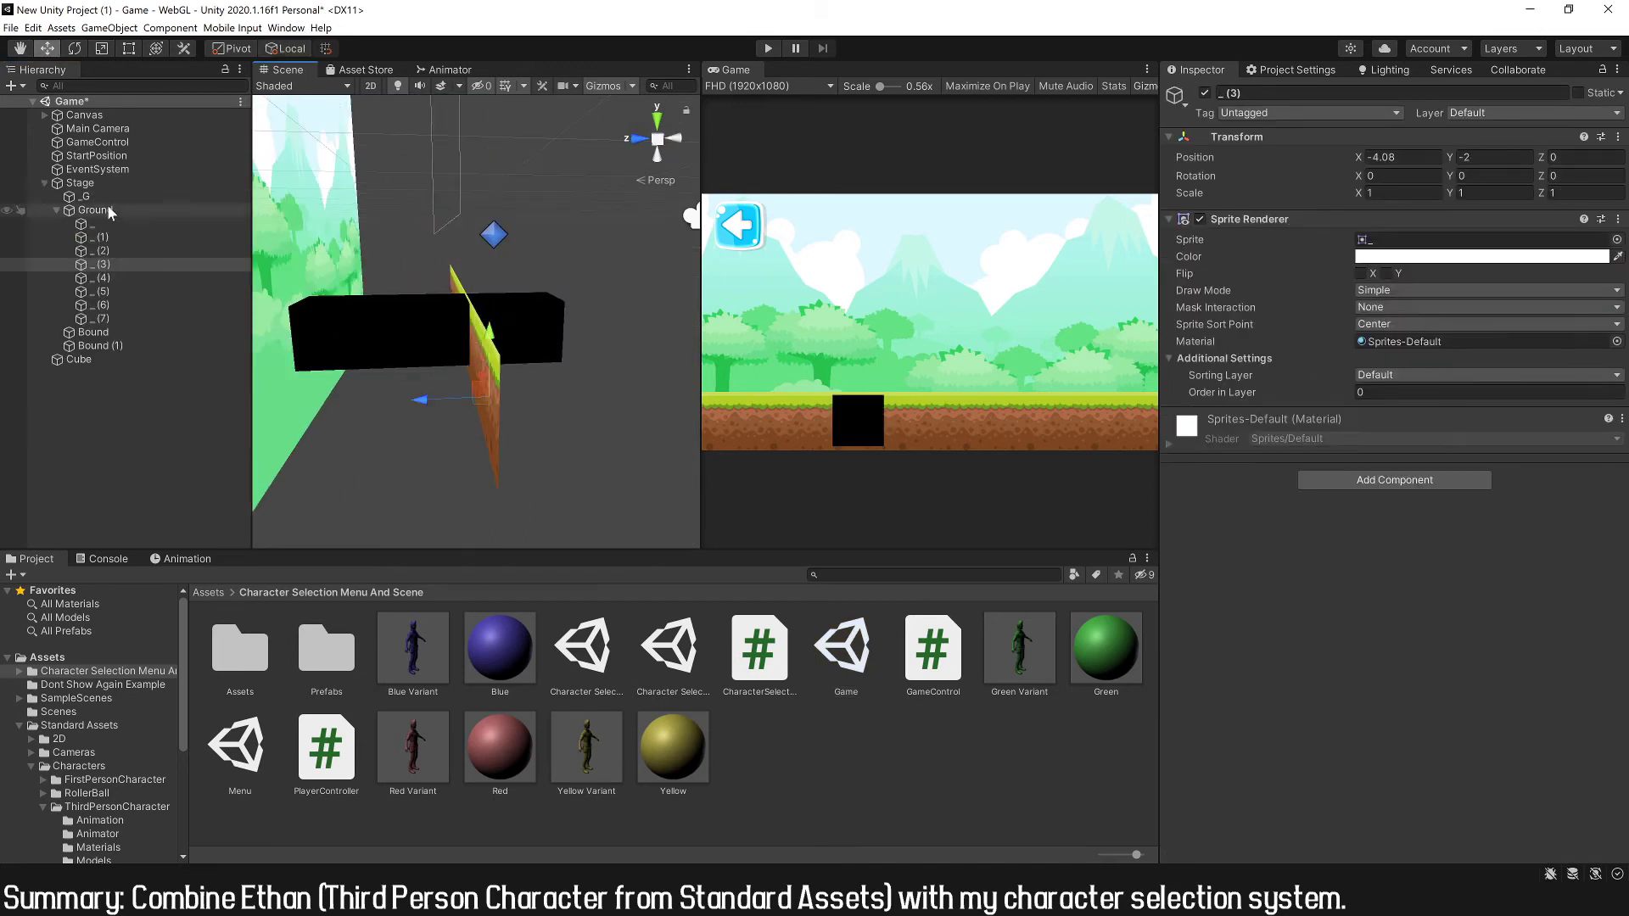
pyautogui.click(80, 183)
pyautogui.click(95, 211)
pyautogui.moveTo(509, 331); pyautogui.dragTo(407, 334, button='middle')
pyautogui.keyDown('alt'); pyautogui.moveTo(405, 334); pyautogui.dragTo(204, 408); pyautogui.keyUp('alt')
# - Add a directional light to the Game scene to illuminate the cube floor
pyautogui.click(88, 419)
pyautogui.rightClick(89, 418)
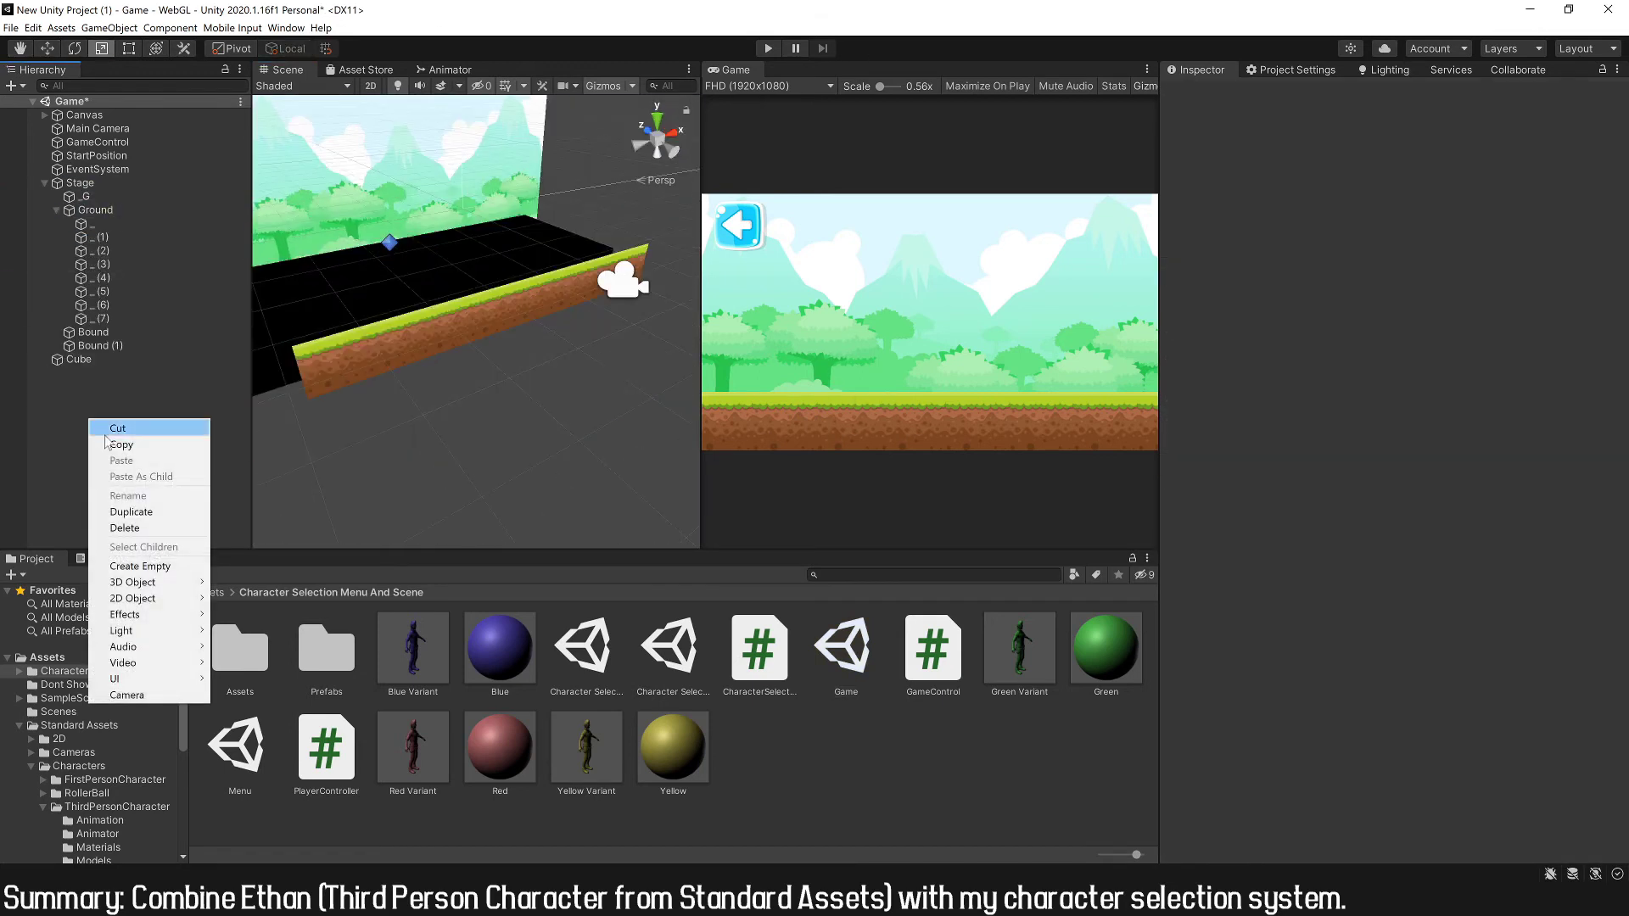
pyautogui.moveTo(142, 635)
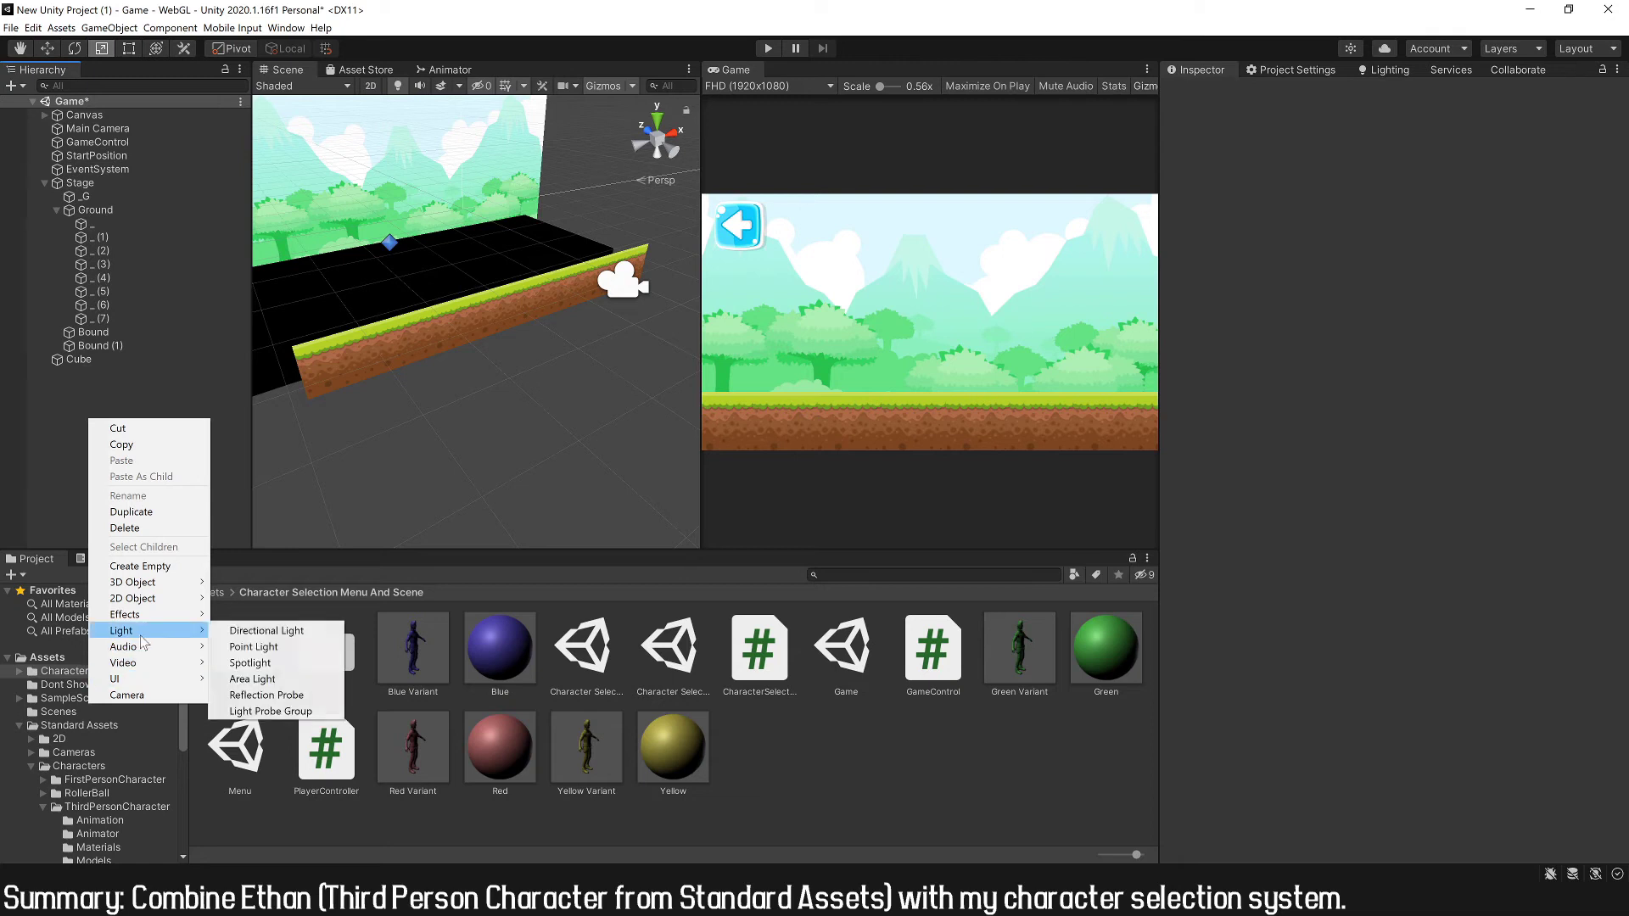
pyautogui.click(268, 635)
pyautogui.press('w')
pyautogui.moveTo(504, 294); pyautogui.dragTo(571, 234)
pyautogui.keyDown('alt'); pyautogui.moveTo(381, 424); pyautogui.dragTo(428, 358); pyautogui.keyUp('alt')
pyautogui.click(44, 183)
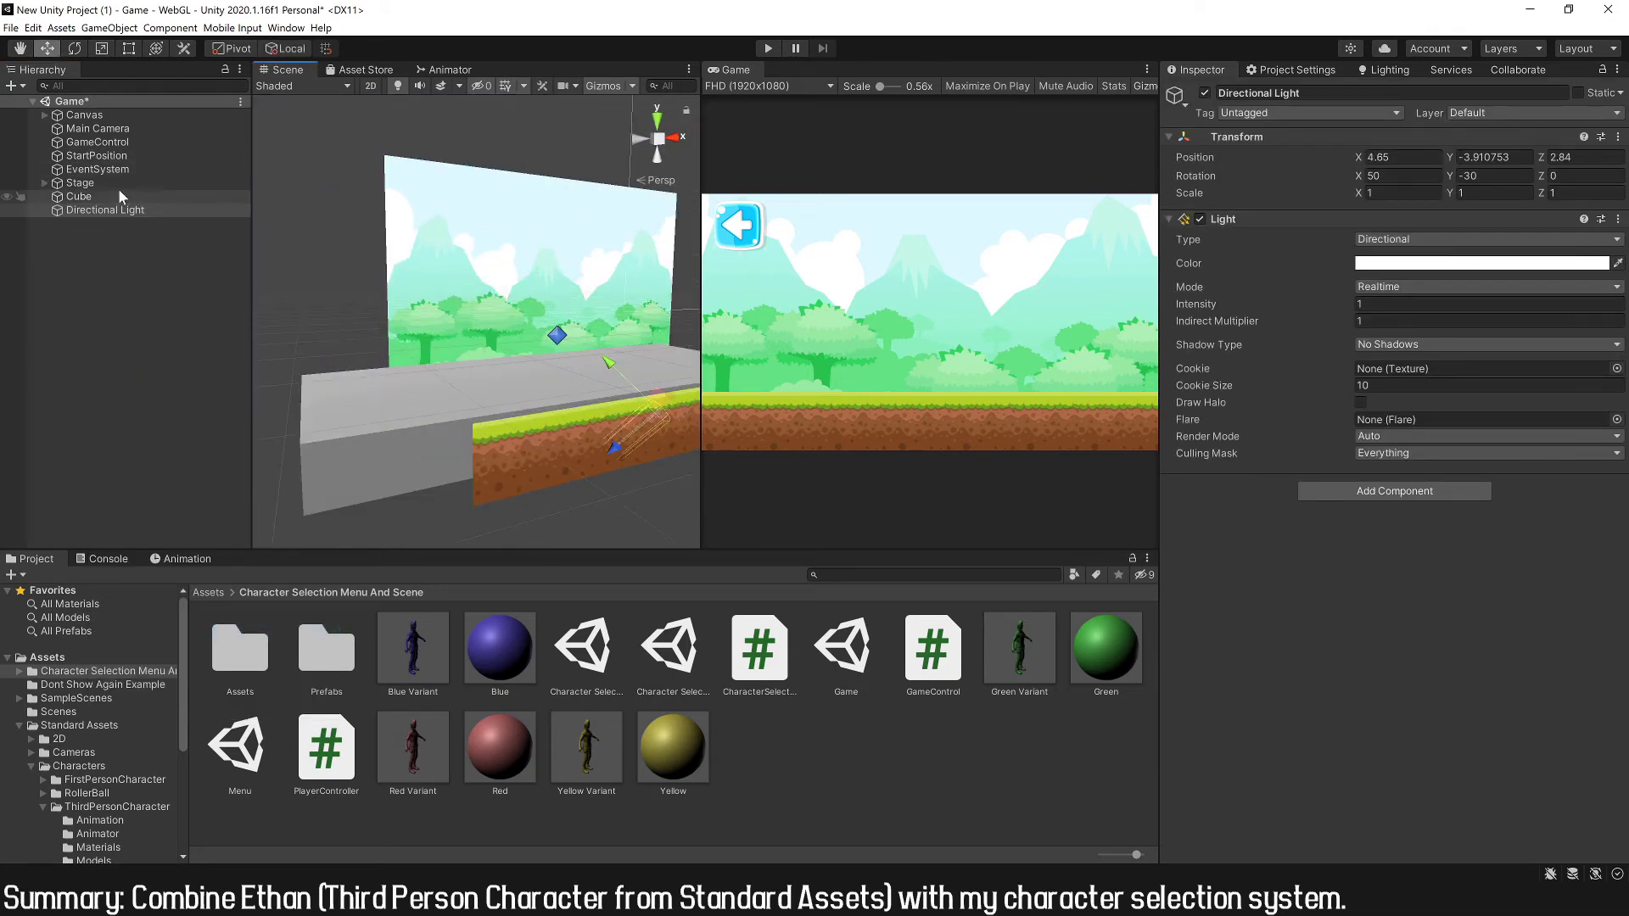
# - Set the GameControl Characters size to 4 and assign the Blue, Red, Yellow and Green variant prefabs in that order
pyautogui.click(97, 142)
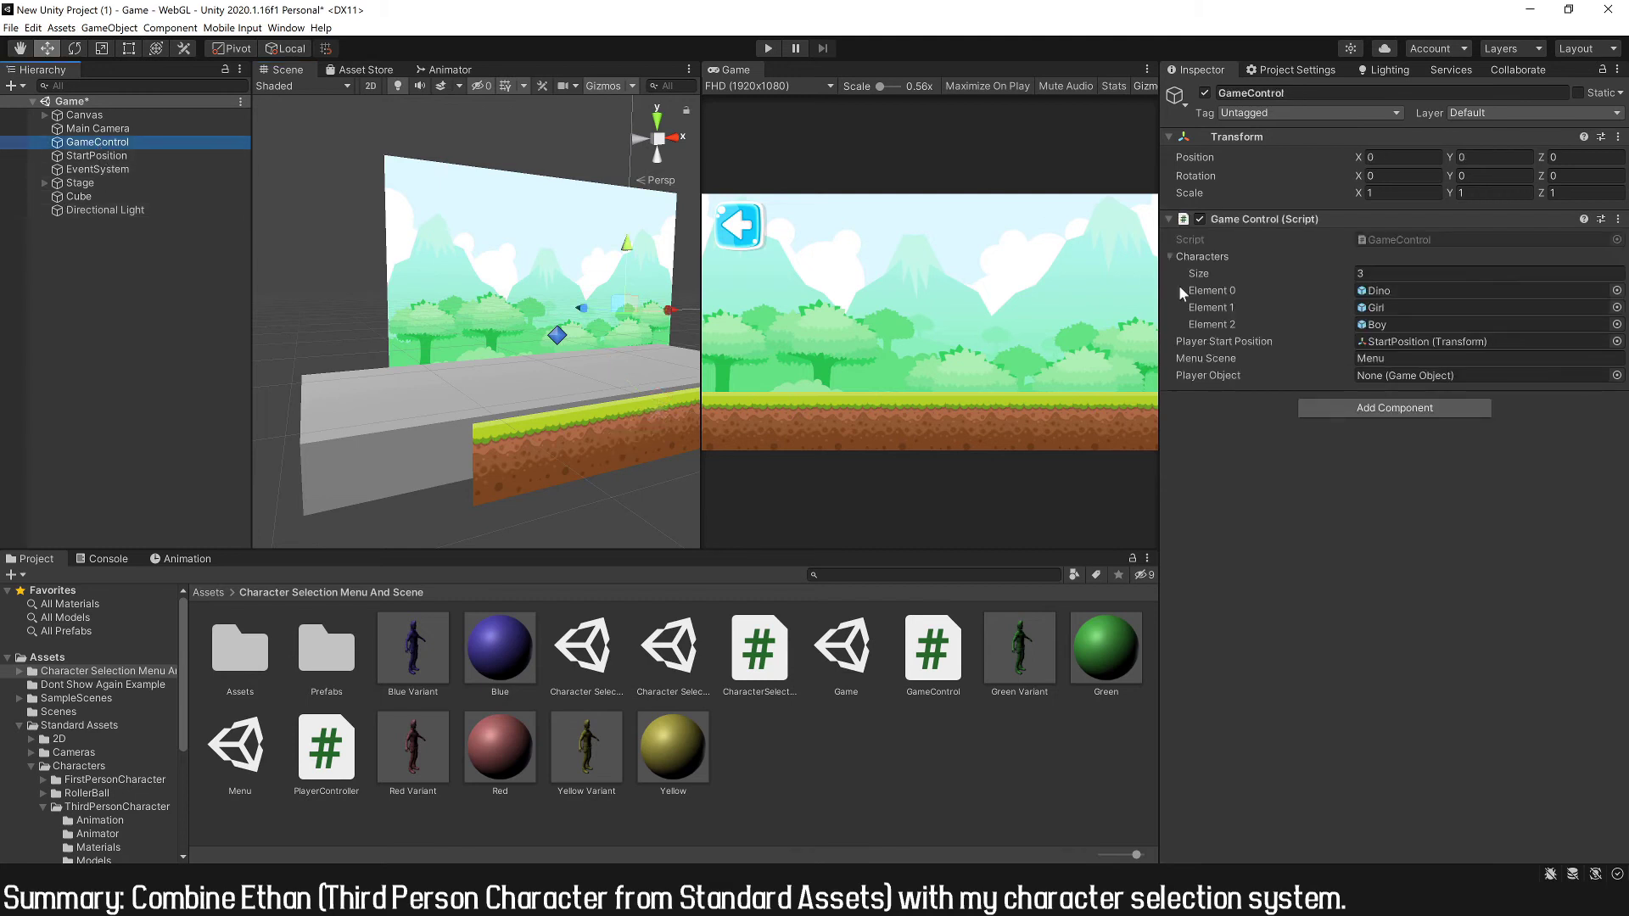
pyautogui.click(1358, 273)
pyautogui.write('4')
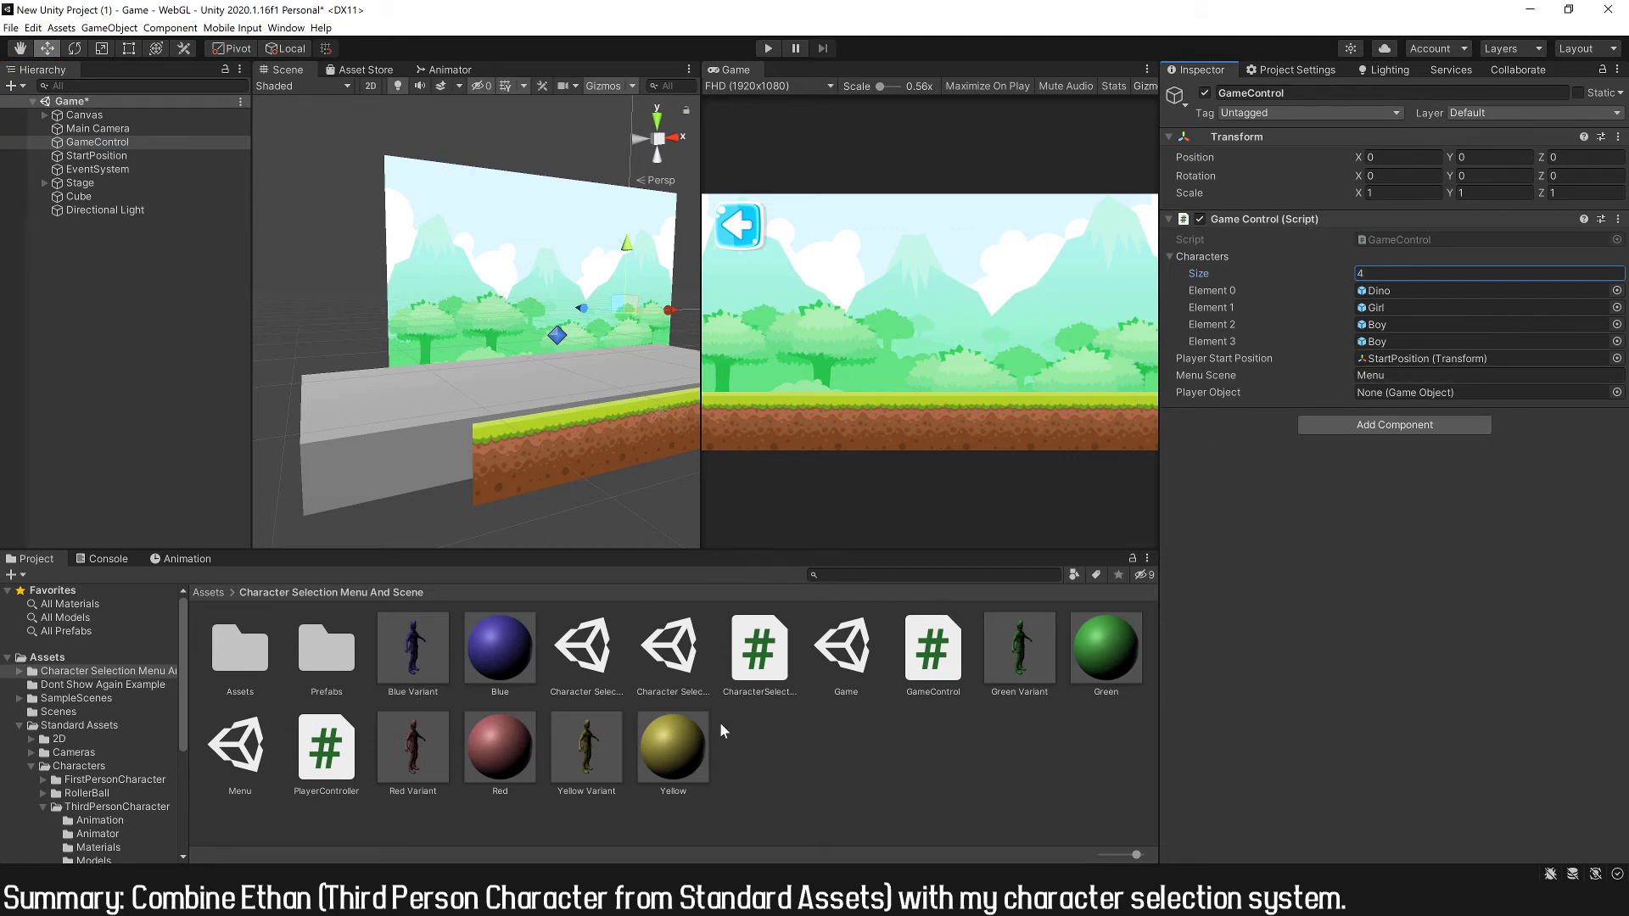
pyautogui.moveTo(396, 657); pyautogui.dragTo(1390, 292)
pyautogui.moveTo(413, 745); pyautogui.dragTo(1380, 309)
pyautogui.moveTo(1018, 652); pyautogui.dragTo(1400, 325)
pyautogui.moveTo(1020, 650); pyautogui.dragTo(1396, 341)
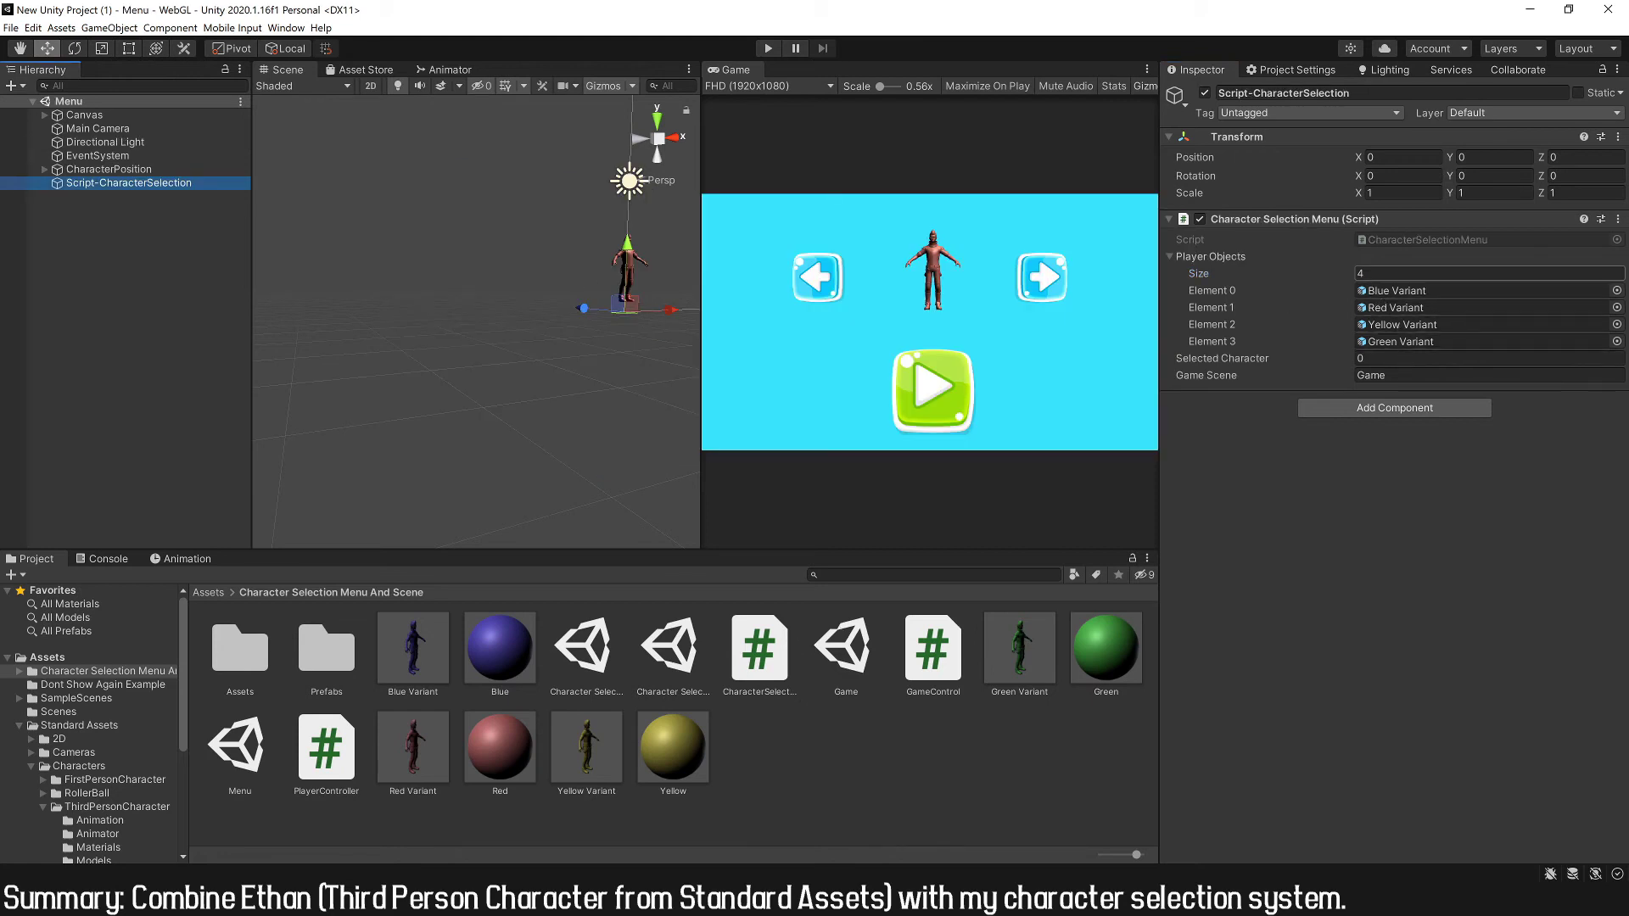
# - Play-test from the Menu scene: start the game with the blue character, walk it around and return to the menu
pyautogui.click(768, 49)
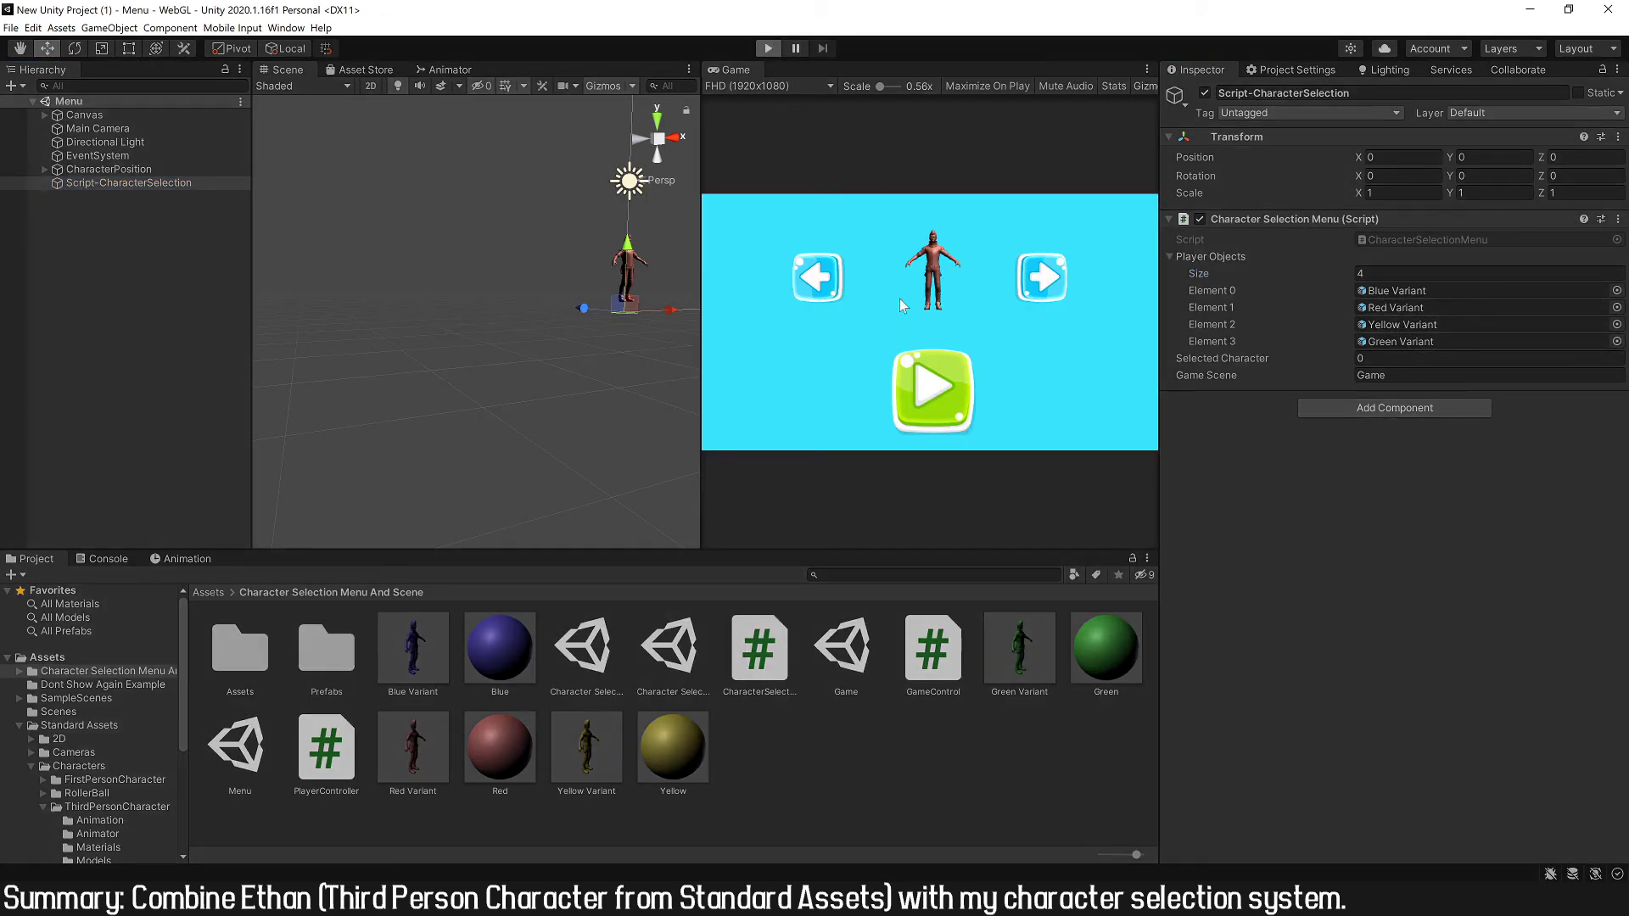
pyautogui.click(1043, 285)
pyautogui.click(1043, 285)
pyautogui.click(1044, 285)
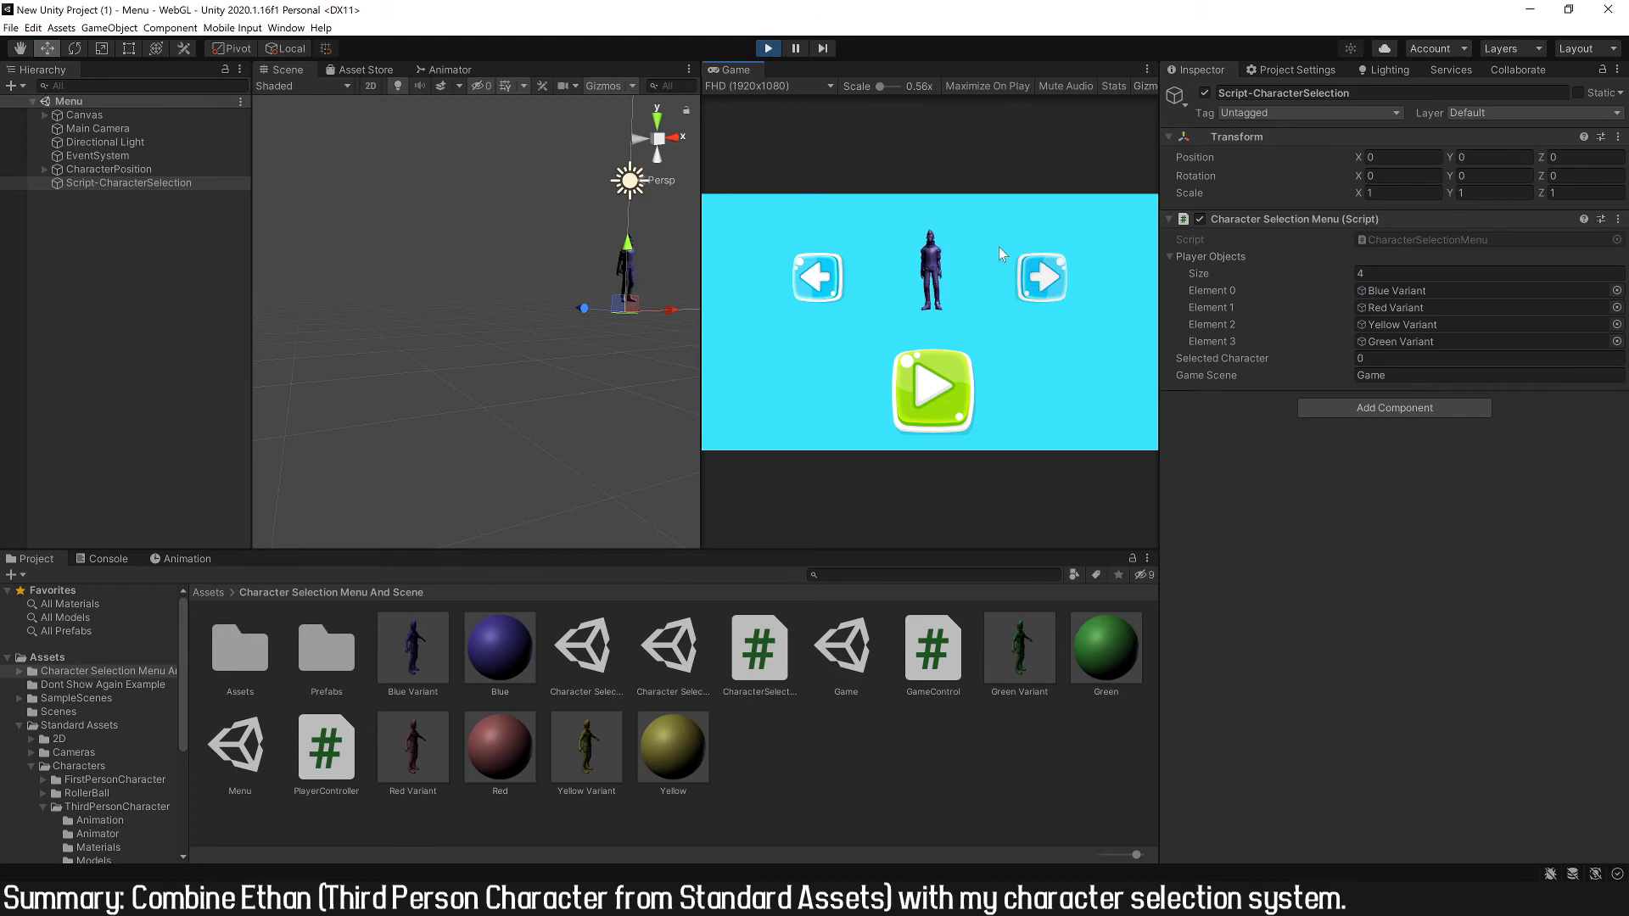
pyautogui.click(949, 416)
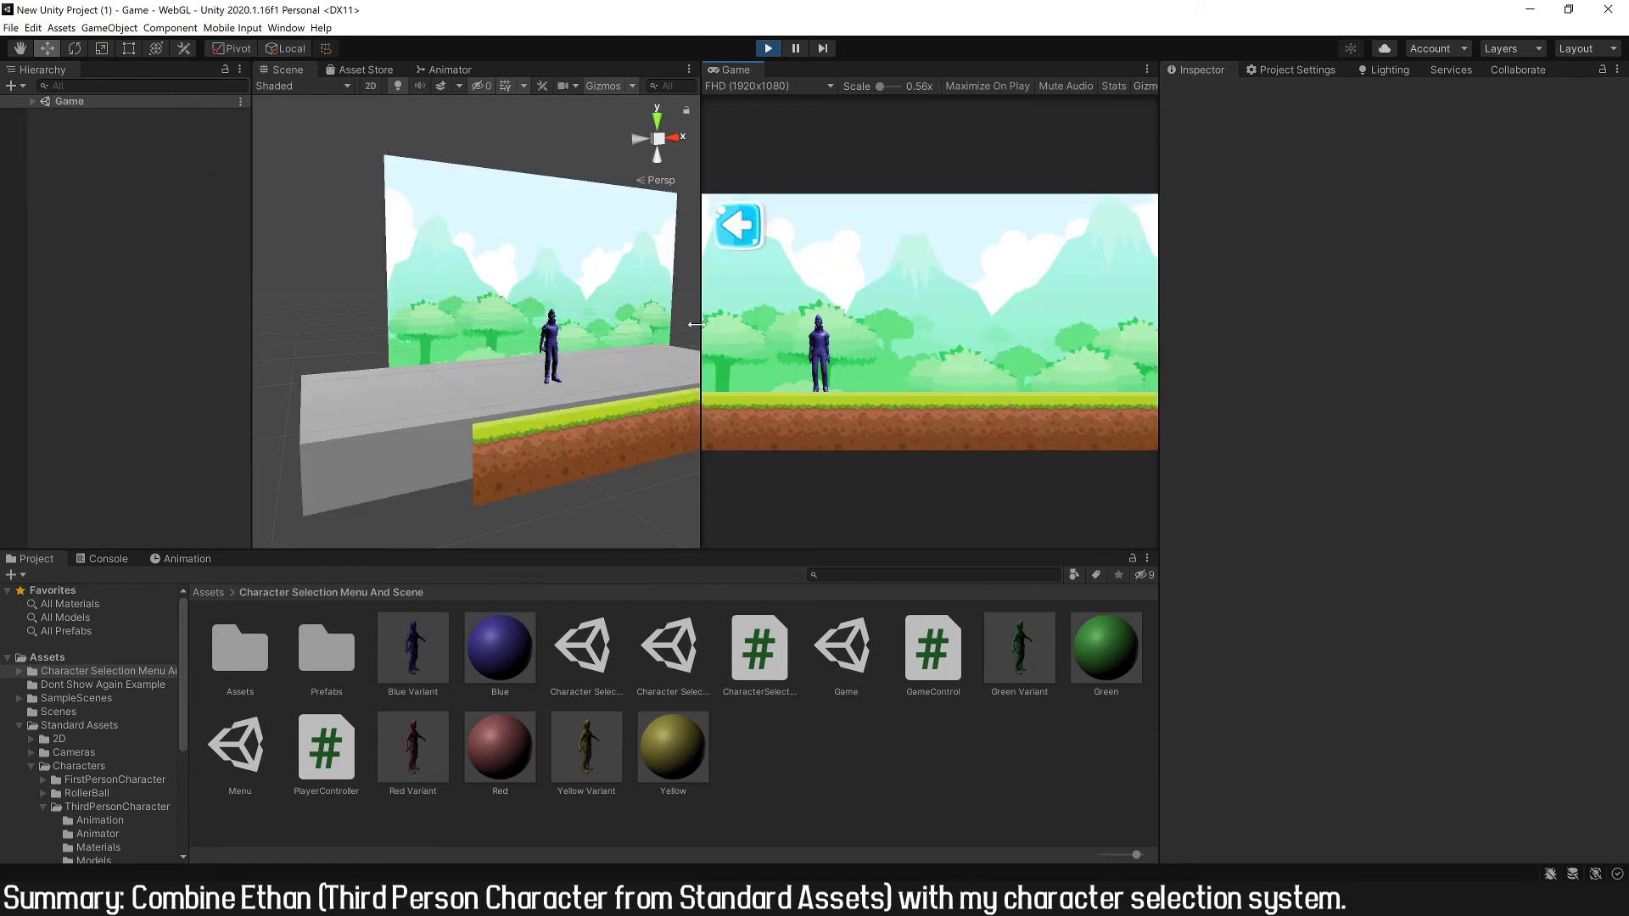
pyautogui.press('d')
pyautogui.press('a')
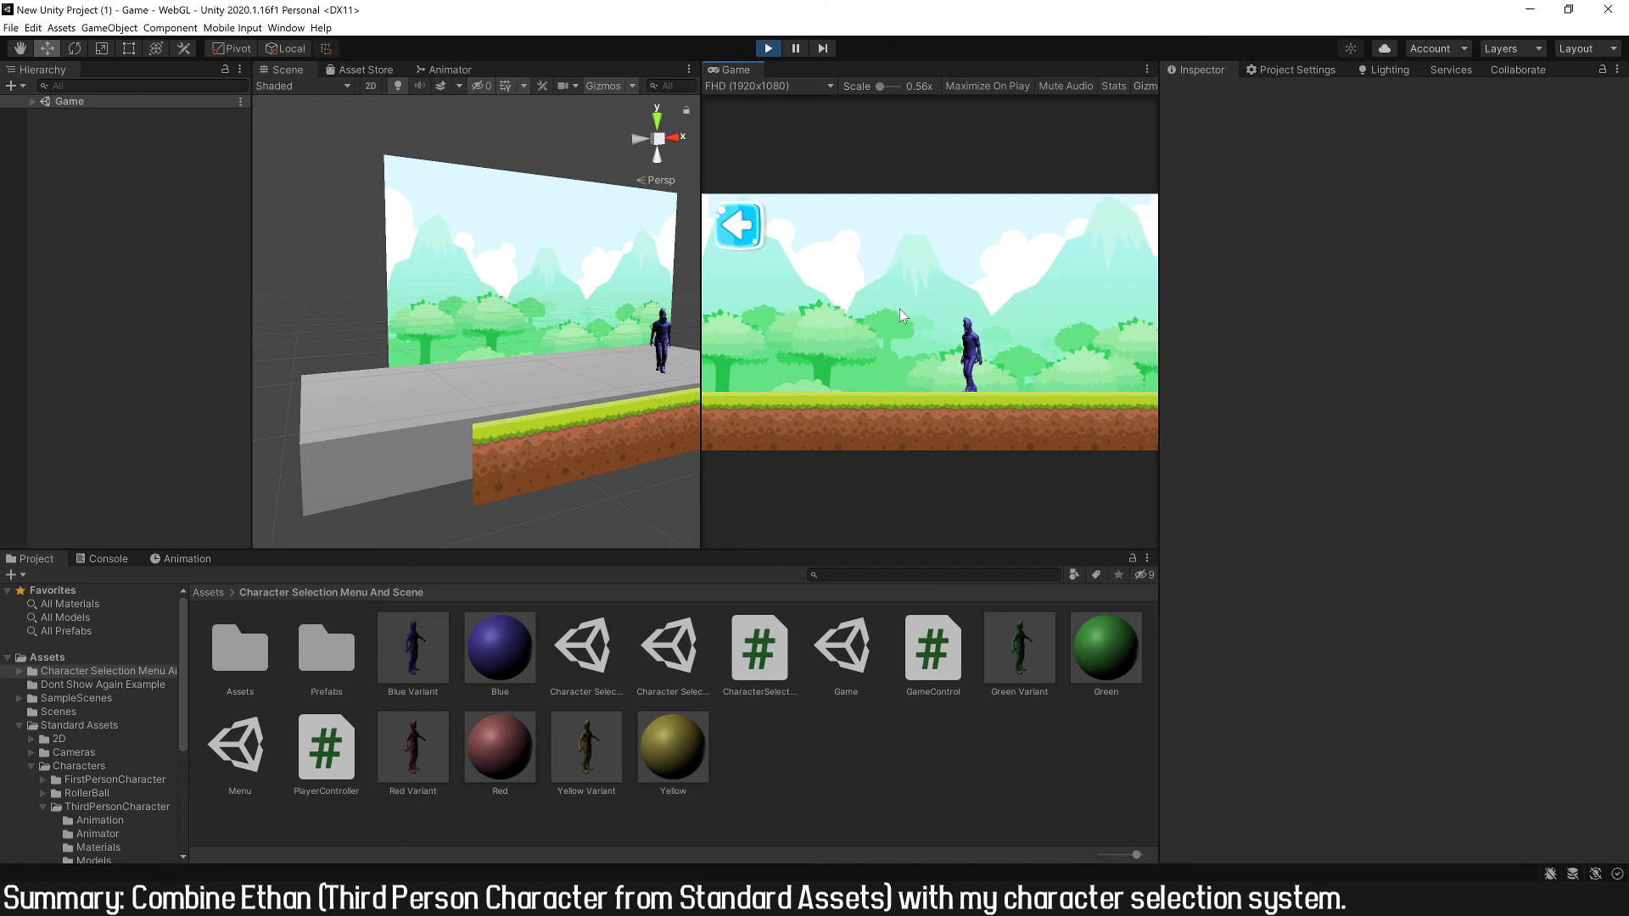
pyautogui.click(738, 225)
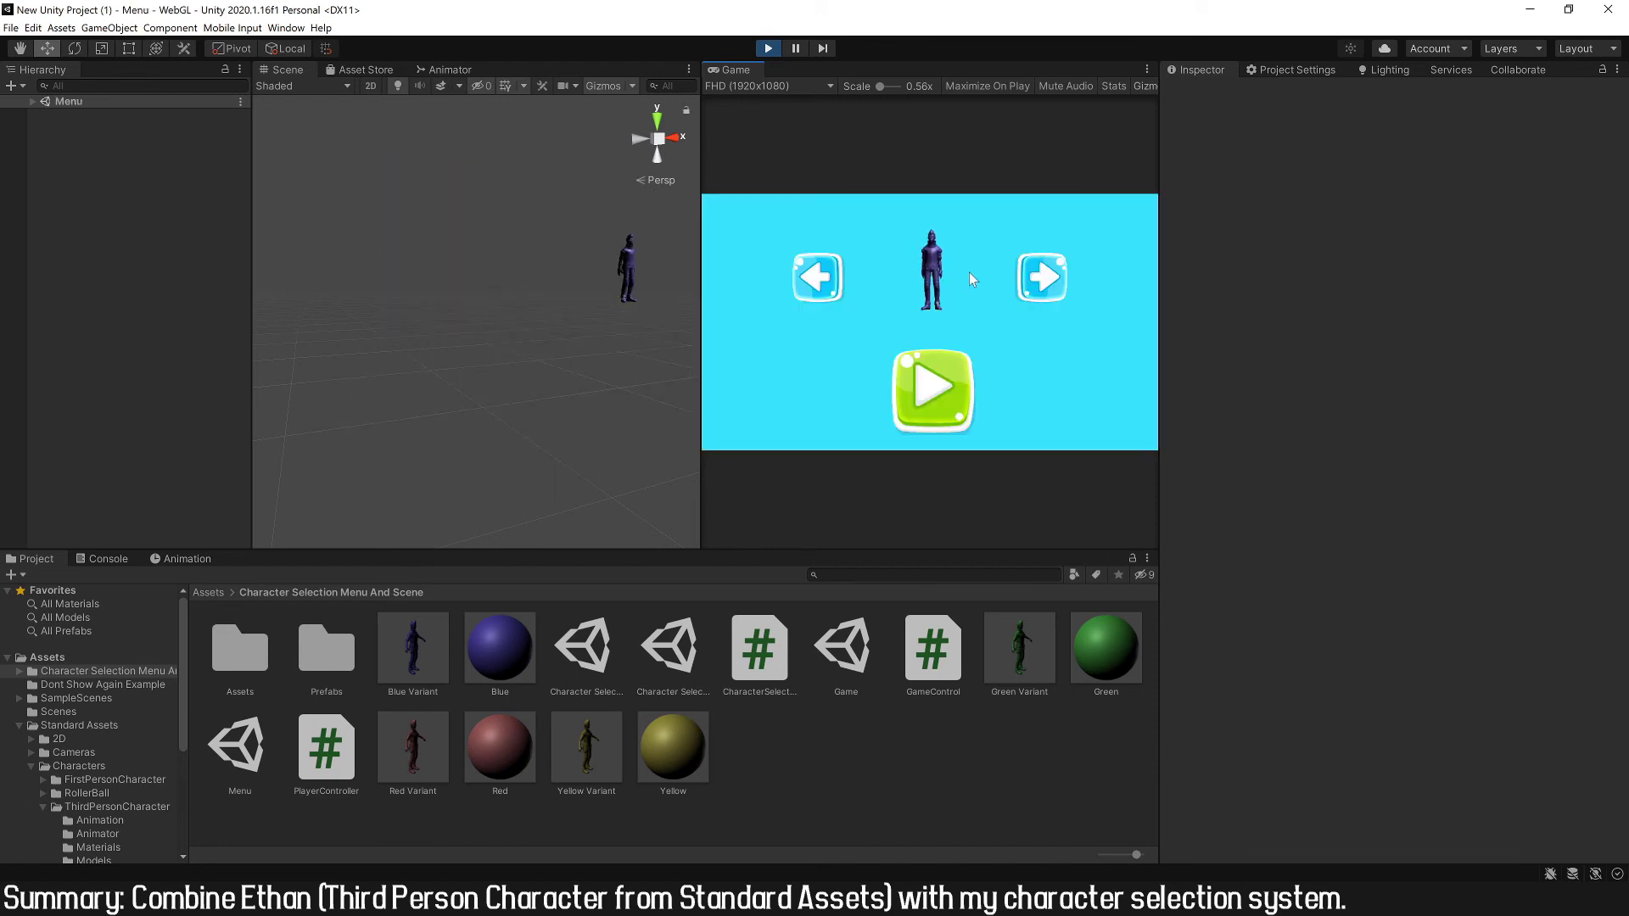
# - Choose the yellow character in the running menu, start the game with it and stop play mode
pyautogui.click(1029, 274)
pyautogui.click(1030, 273)
pyautogui.click(942, 386)
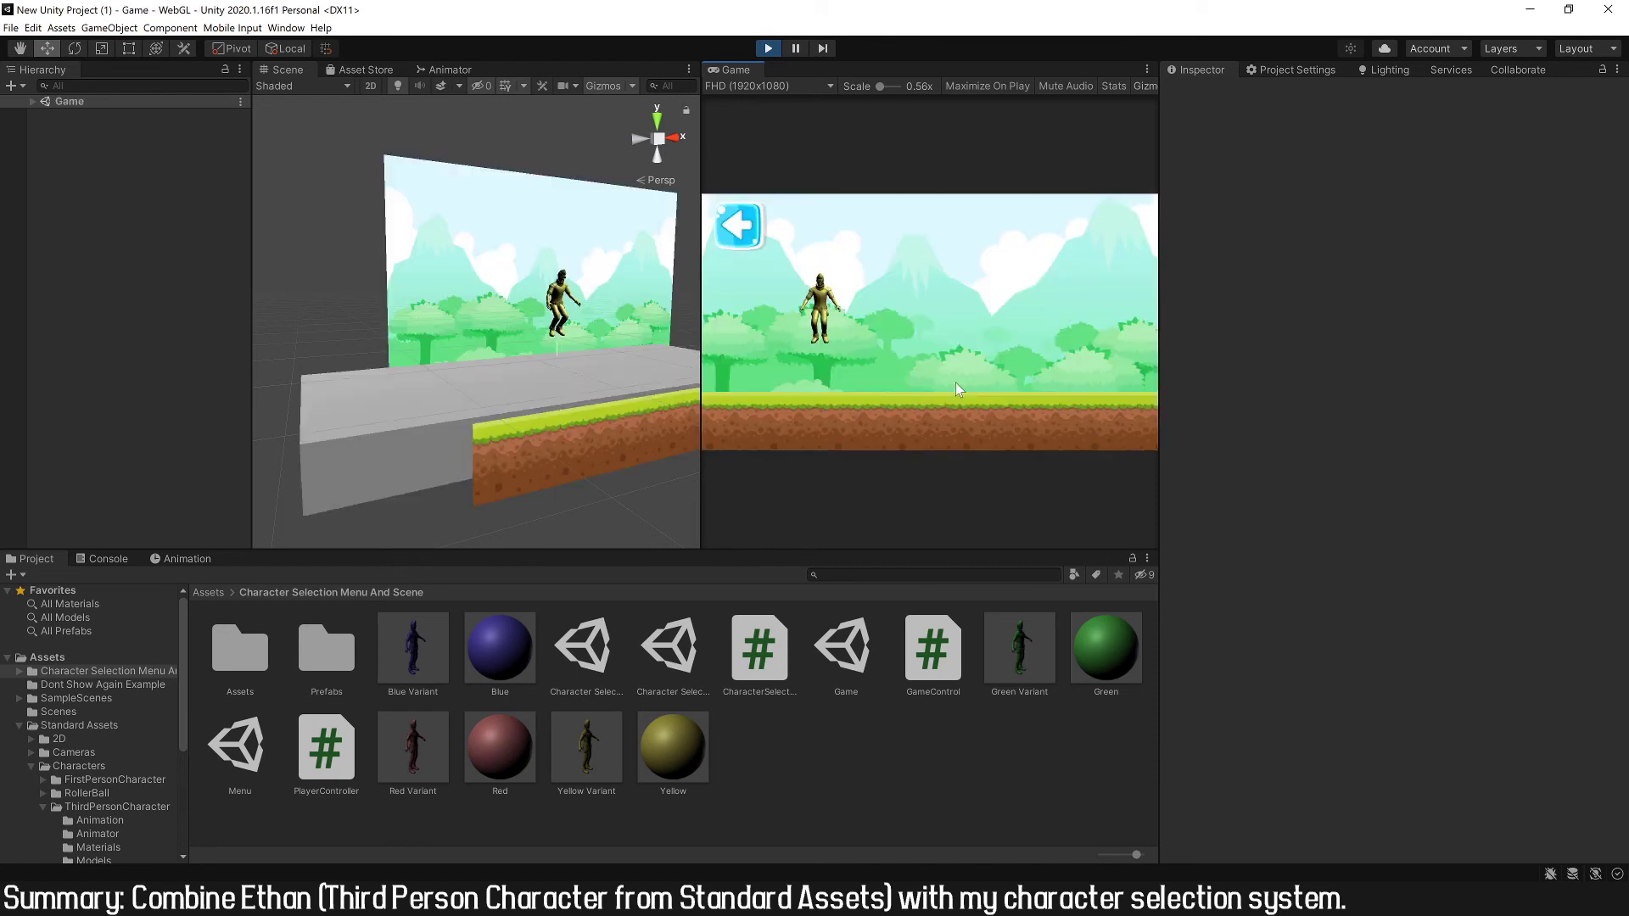
pyautogui.click(768, 48)
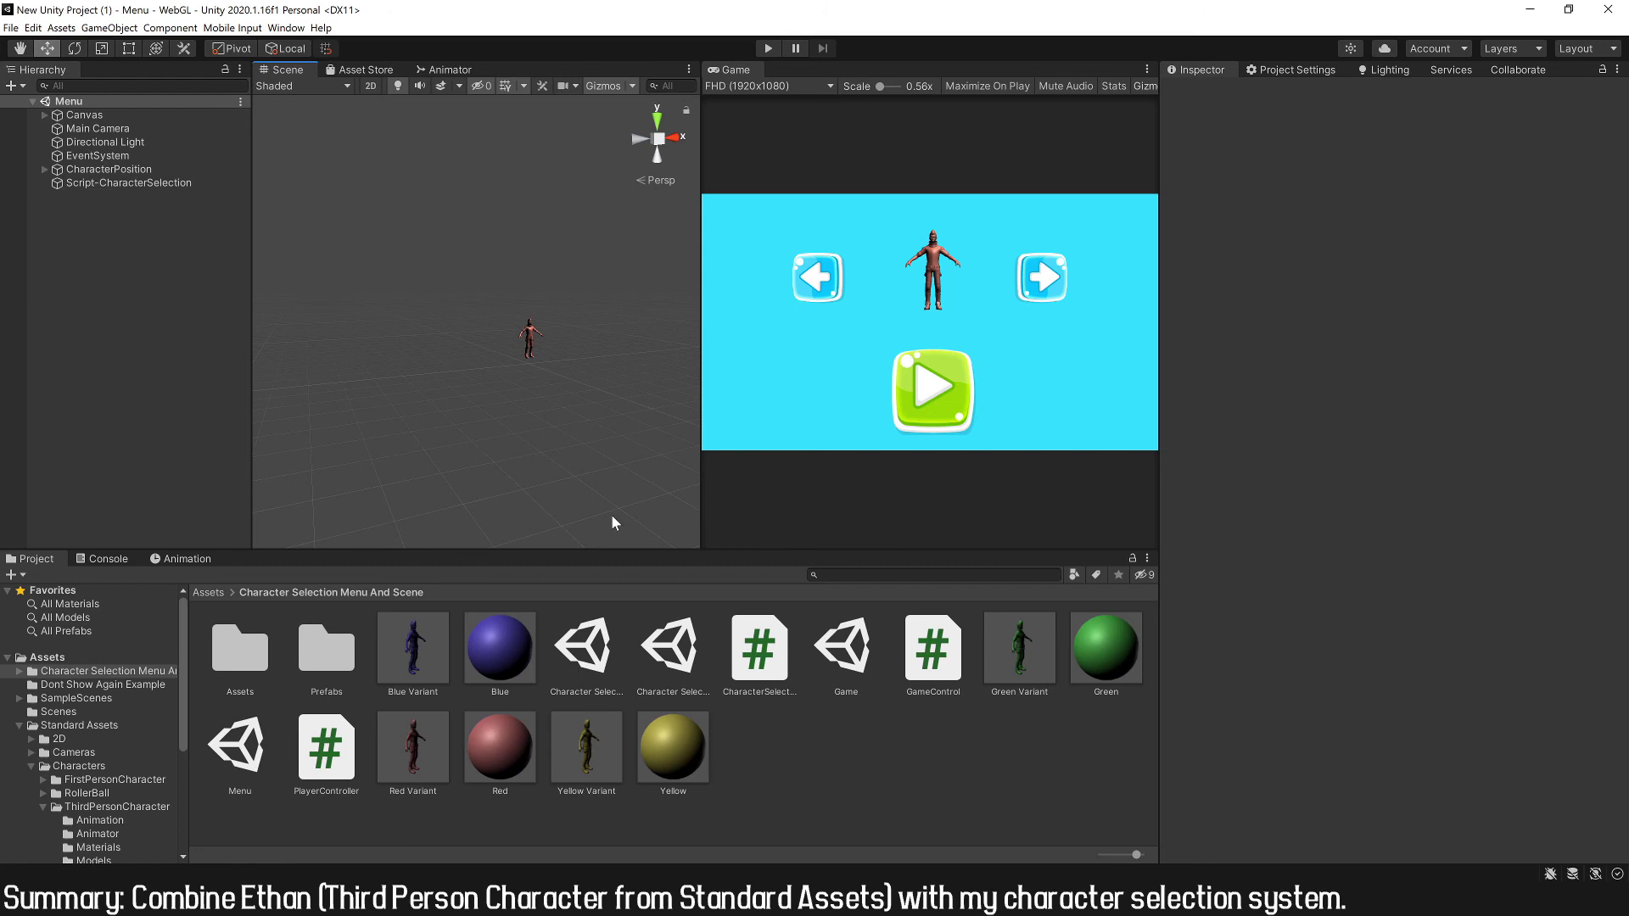
# - Examine the Rigidbody and Third Person User Control settings of the Blue Variant under CharacterPosition in the Menu scene
pyautogui.scroll(3, 481, 387)
pyautogui.click(45, 170)
pyautogui.click(100, 183)
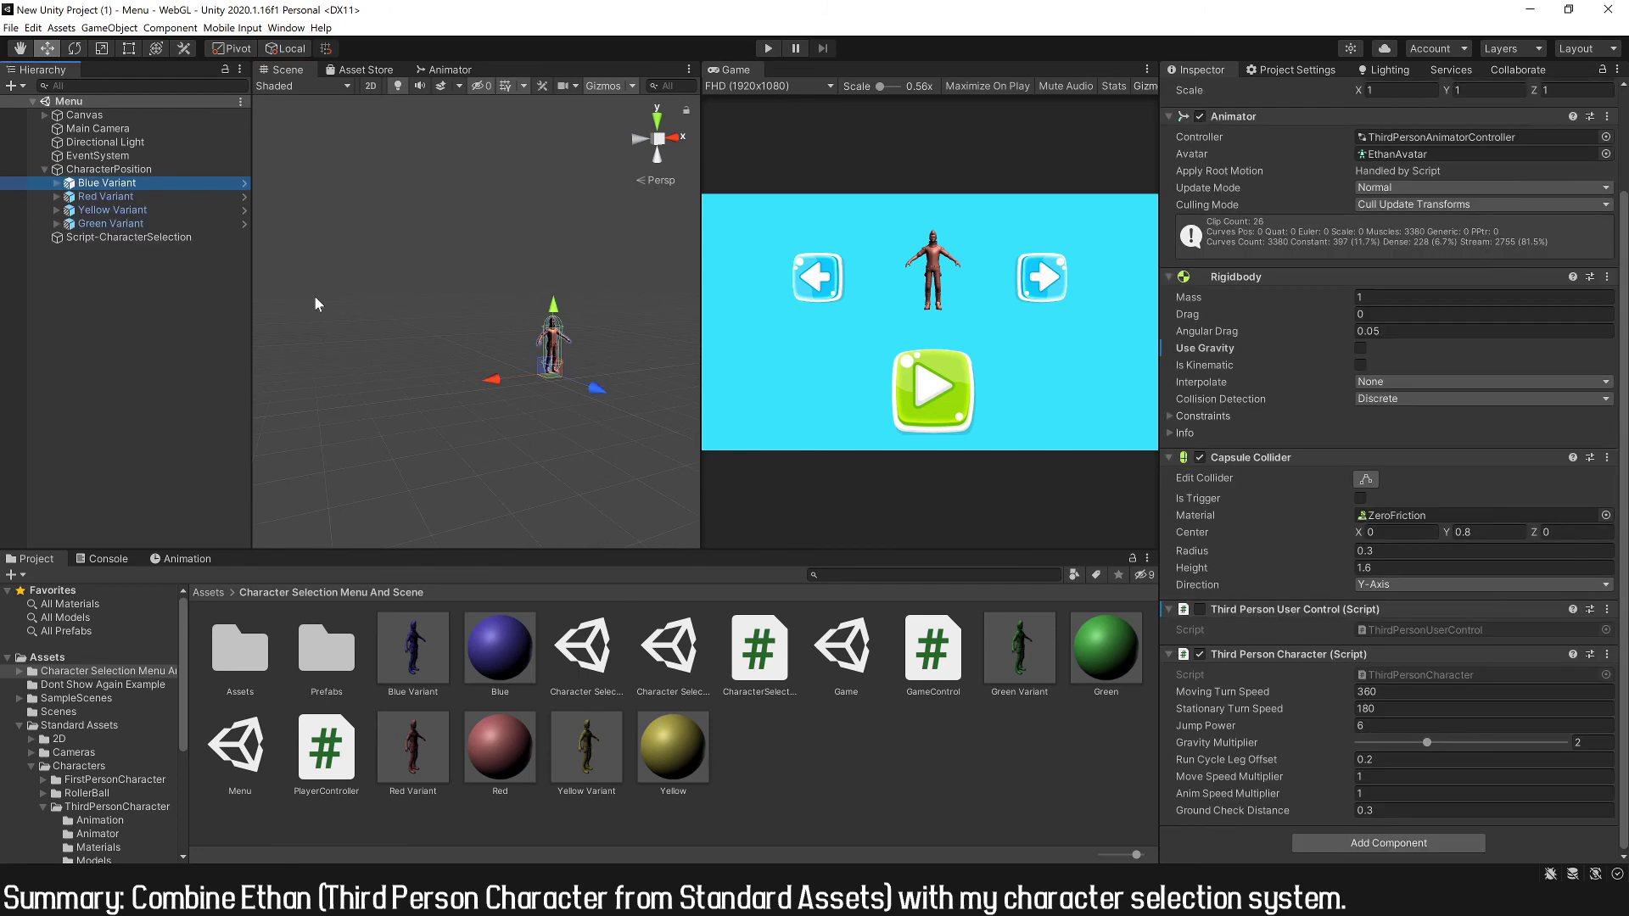